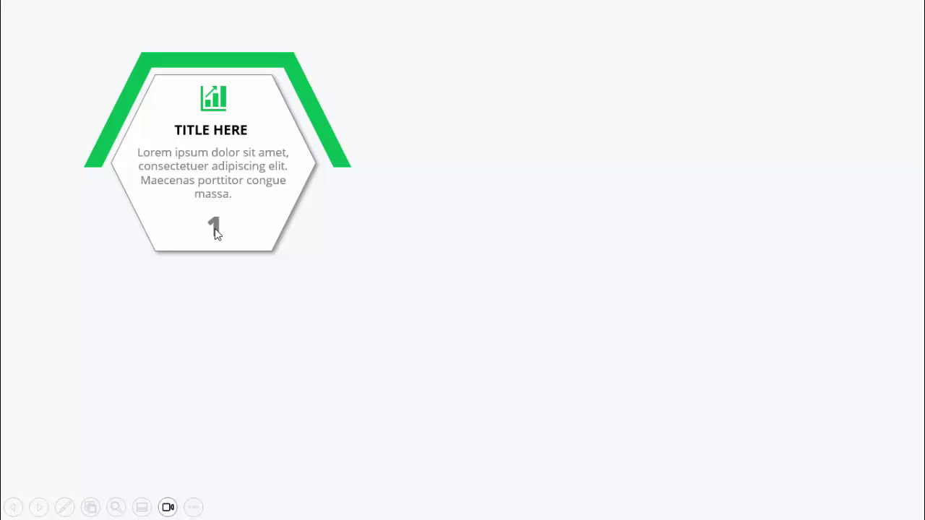
# Advance the show to reveal the dark, blue and yellow segments with hexagons 2–4.
pyautogui.click(712, 280)
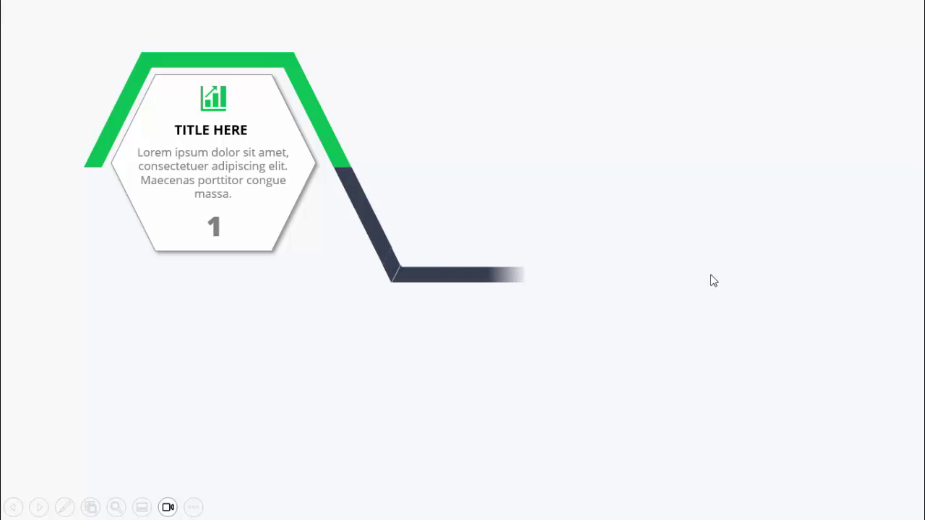
pyautogui.click(712, 280)
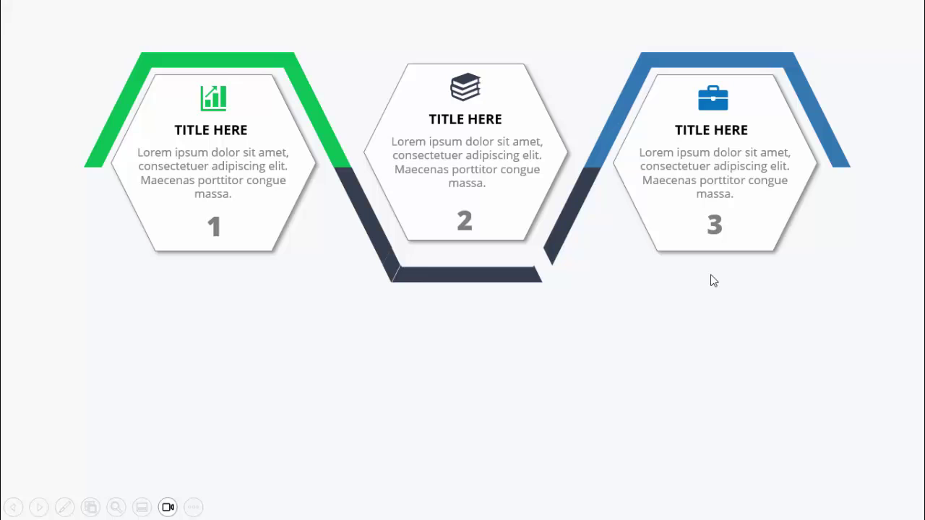
pyautogui.click(712, 281)
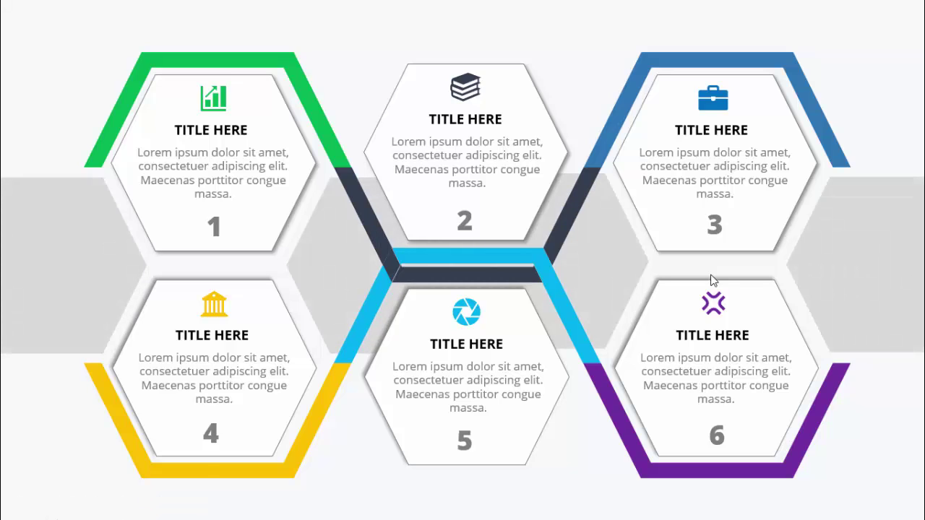
# Step through the remaining slides, including the three-hexagon and six-hexagon infographic slides.
pyautogui.click(712, 281)
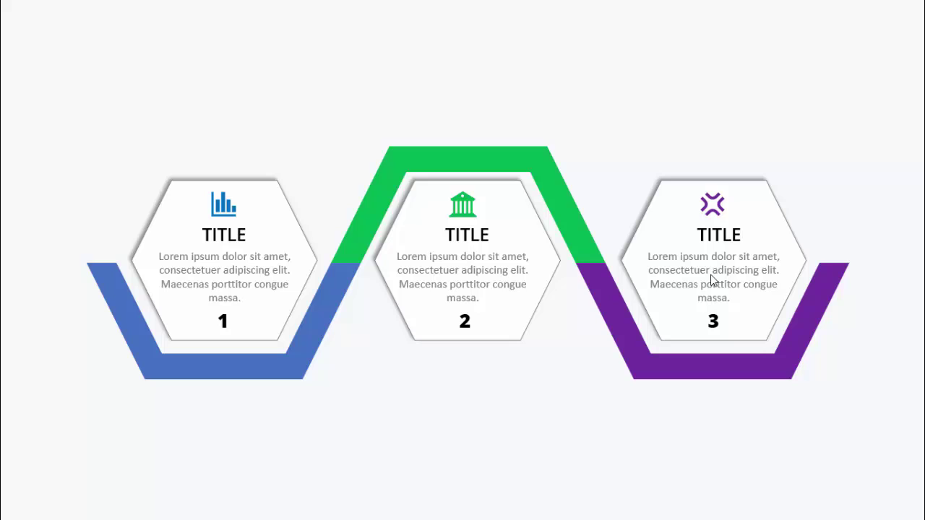
pyautogui.click(712, 281)
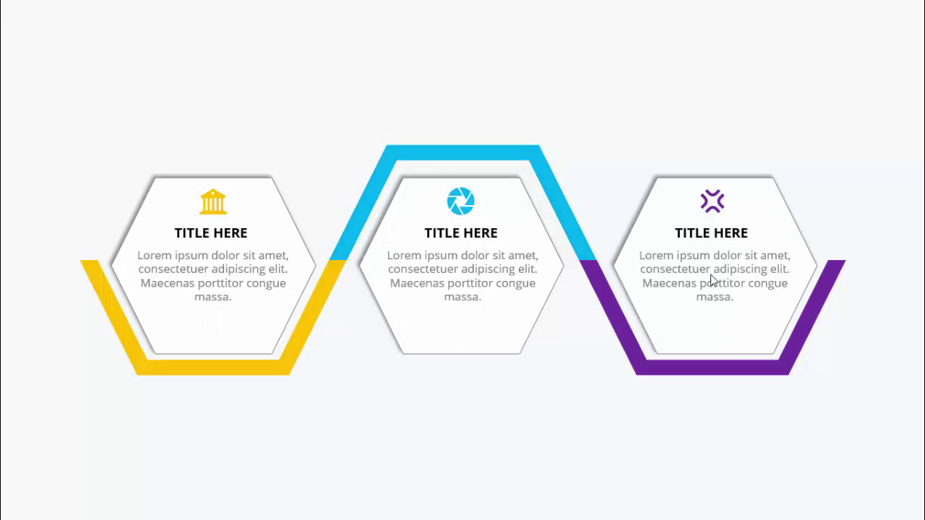
pyautogui.click(712, 280)
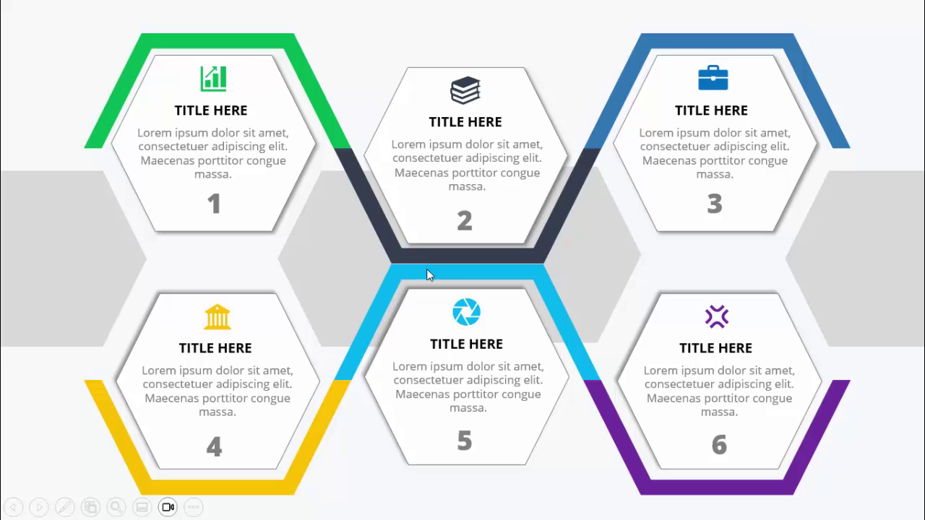
pyautogui.click(574, 273)
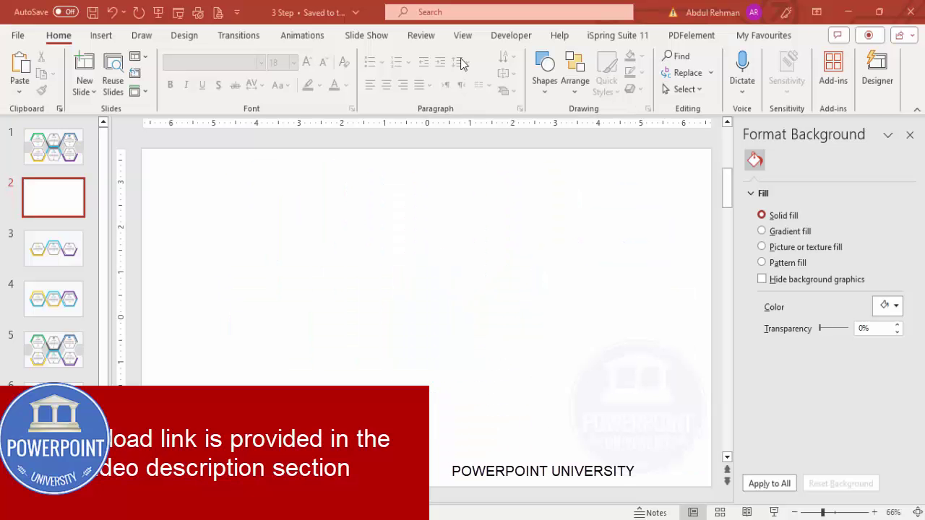
# Turn on slide guides and draw a blue hexagon near the slide centre.
pyautogui.click(463, 35)
pyautogui.click(298, 90)
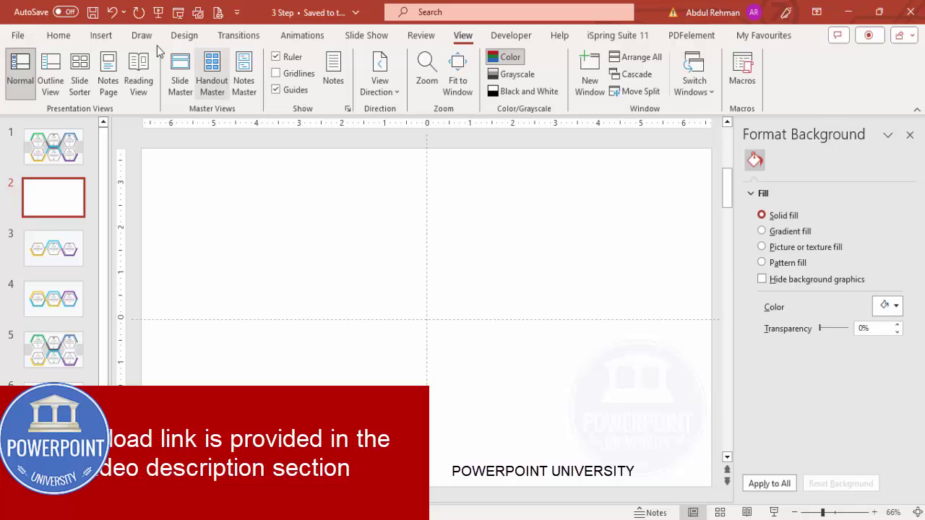
pyautogui.click(100, 36)
pyautogui.click(287, 93)
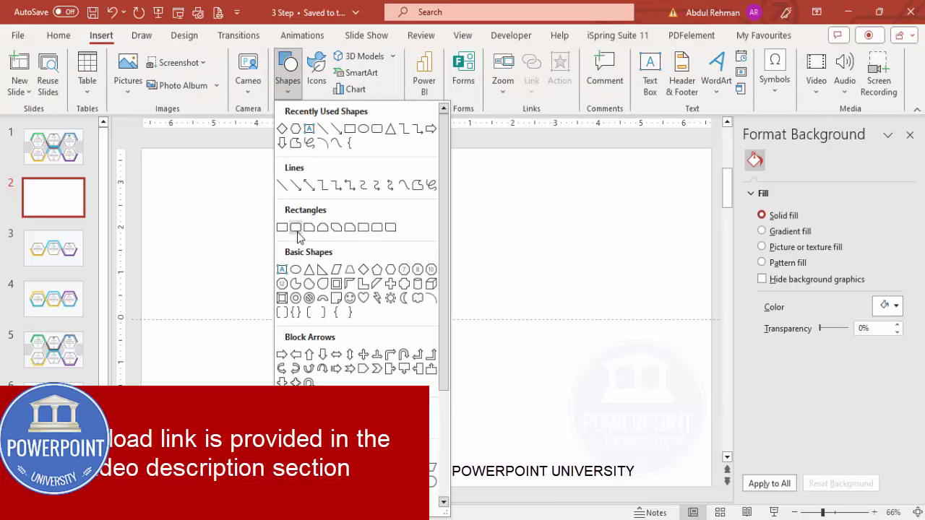
pyautogui.click(391, 270)
pyautogui.moveTo(342, 249)
pyautogui.mouseDown()
pyautogui.moveTo(490, 397)
pyautogui.moveTo(512, 405)
pyautogui.mouseUp()
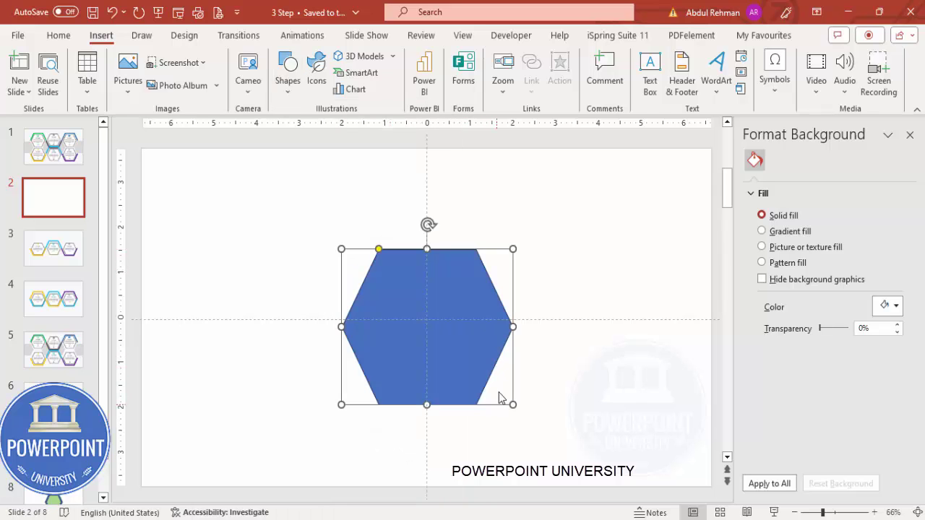
# Centre the blue hexagon horizontally and vertically on the slide.
pyautogui.click(768, 55)
pyautogui.click(792, 95)
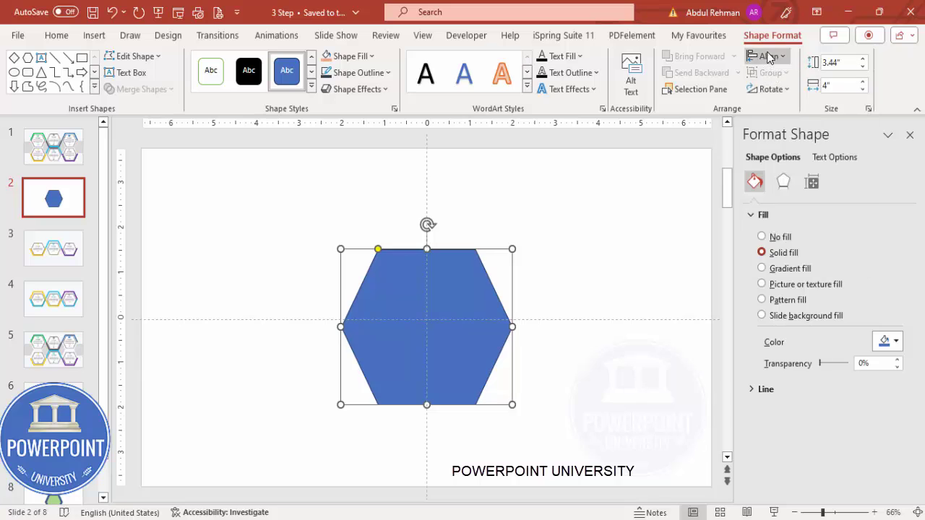
pyautogui.click(767, 55)
pyautogui.click(794, 158)
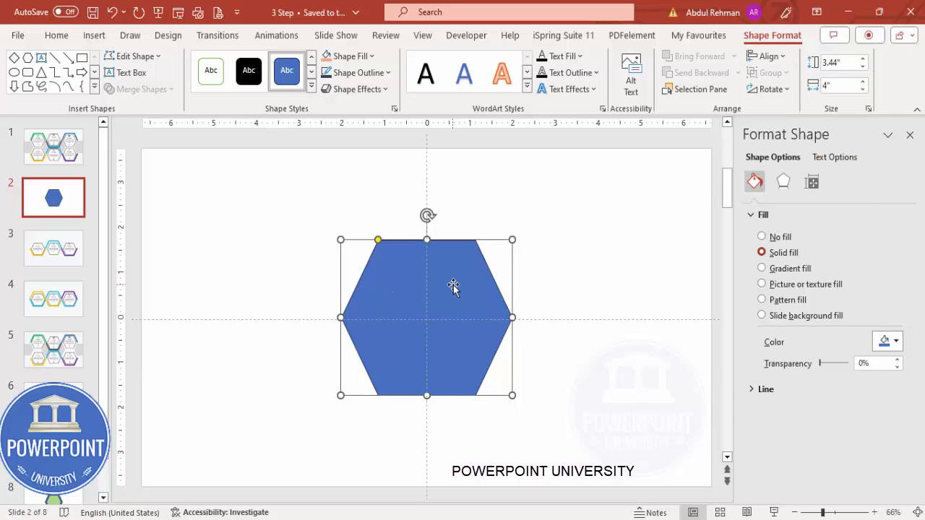
# Duplicate it as an orange 2.7 × 3.14 inch hexagon centred on the slide.
pyautogui.hotkey('ctrl', 'd')
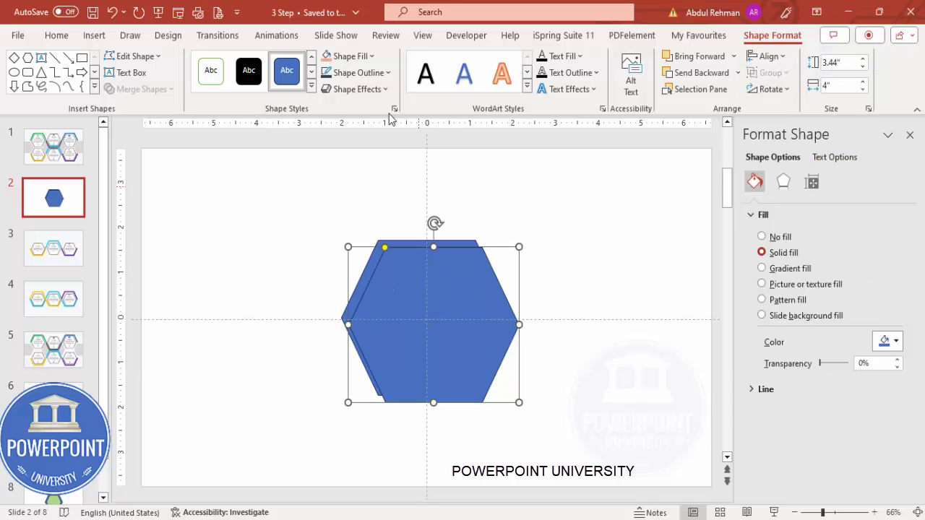
pyautogui.click(329, 60)
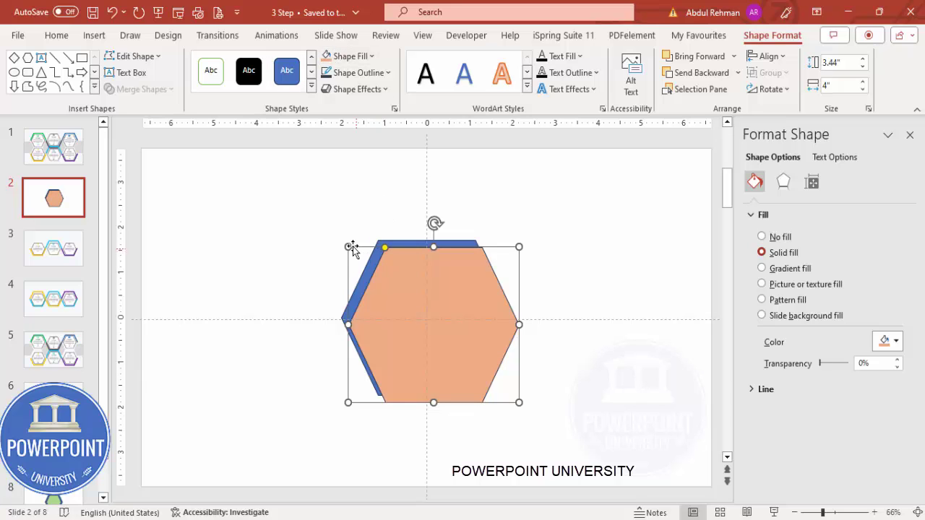
pyautogui.moveTo(349, 248); pyautogui.dragTo(385, 280)
pyautogui.click(772, 57)
pyautogui.click(778, 90)
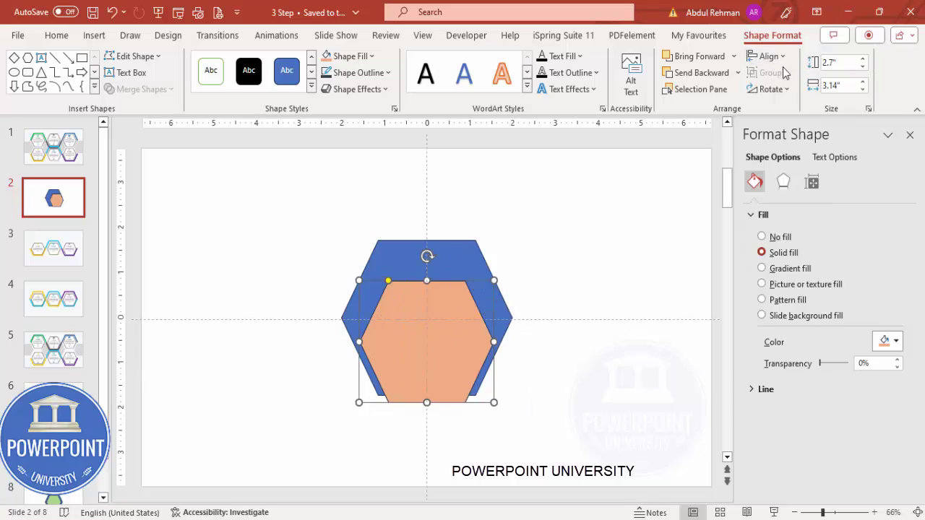
pyautogui.click(783, 63)
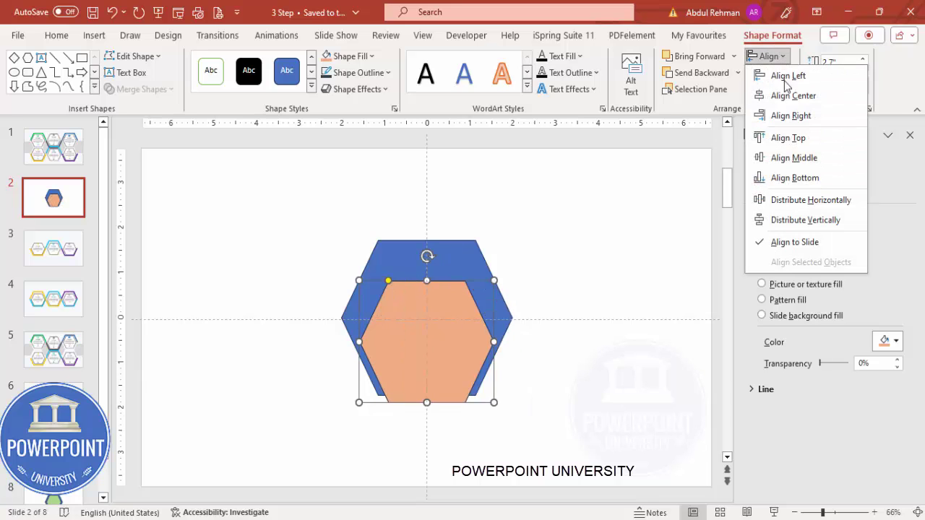
pyautogui.click(818, 157)
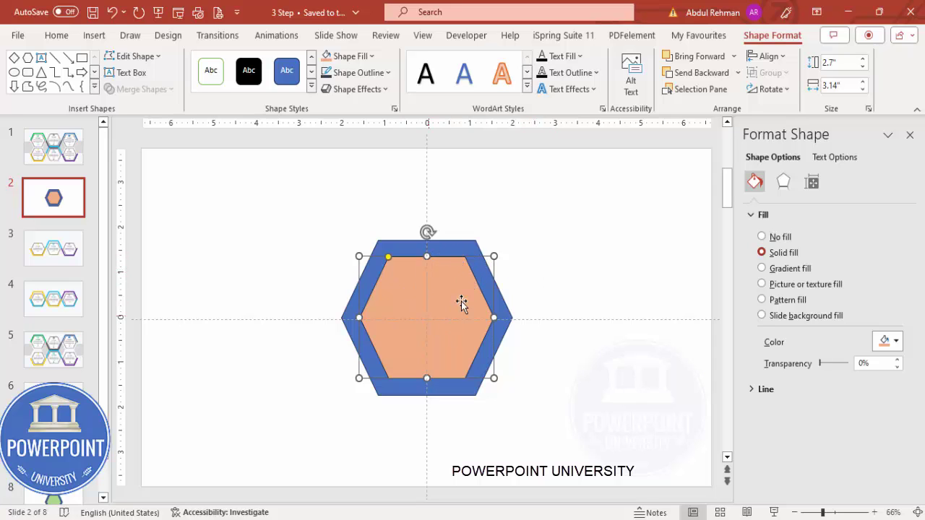
# Subtract the orange hexagon from the blue one with Merge Shapes.
pyautogui.click(441, 246)
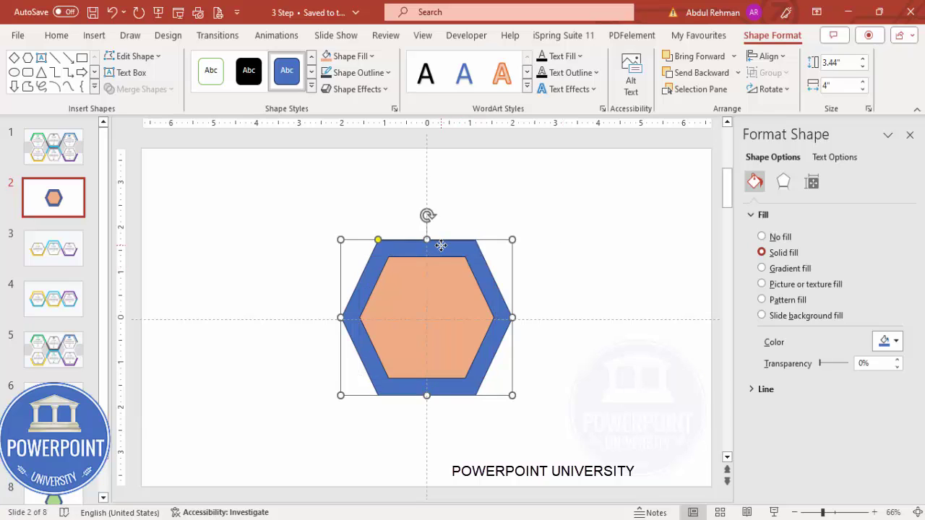
pyautogui.keyDown('shift'); pyautogui.click(425, 282); pyautogui.keyUp('shift')
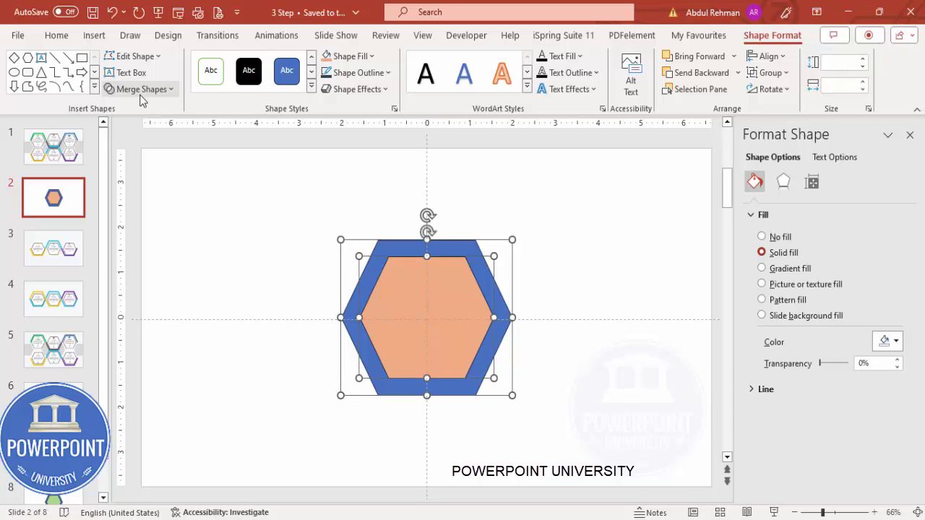
pyautogui.click(110, 88)
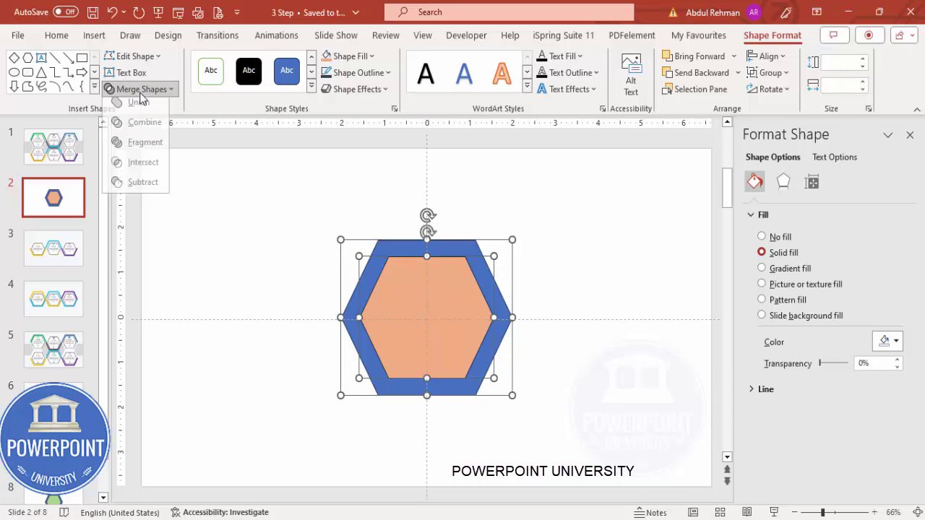
pyautogui.click(143, 190)
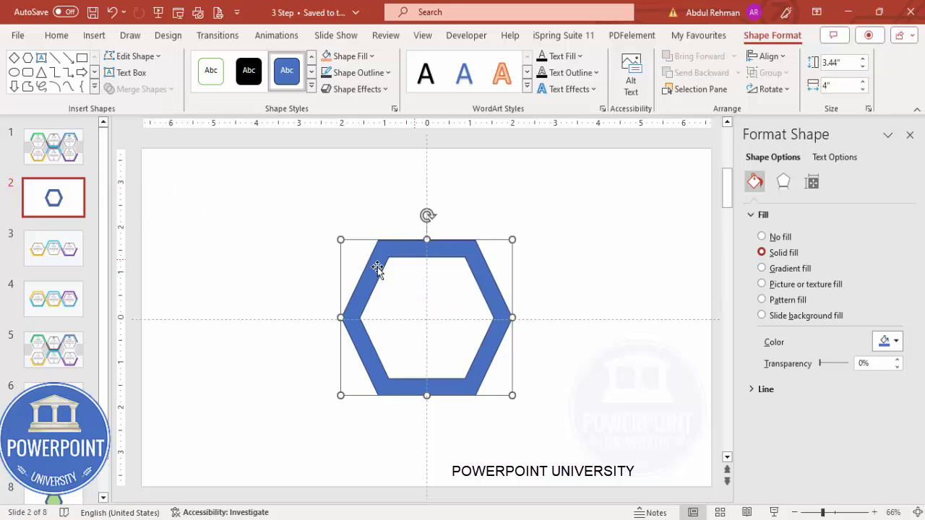
# Remove the outline from the hollow blue hexagon frame.
pyautogui.click(383, 73)
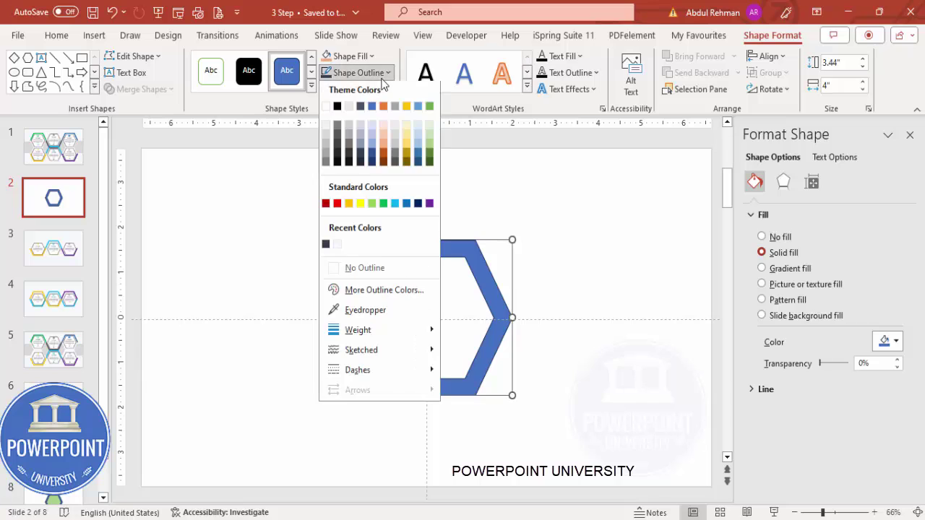
pyautogui.click(375, 265)
pyautogui.click(591, 281)
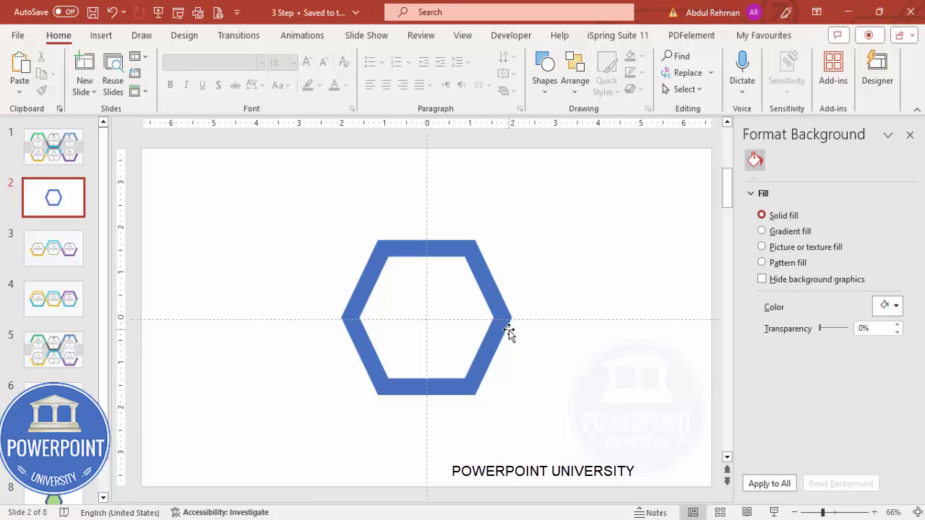
# Draw a rectangle covering the top half of the hollow hexagon.
pyautogui.click(99, 36)
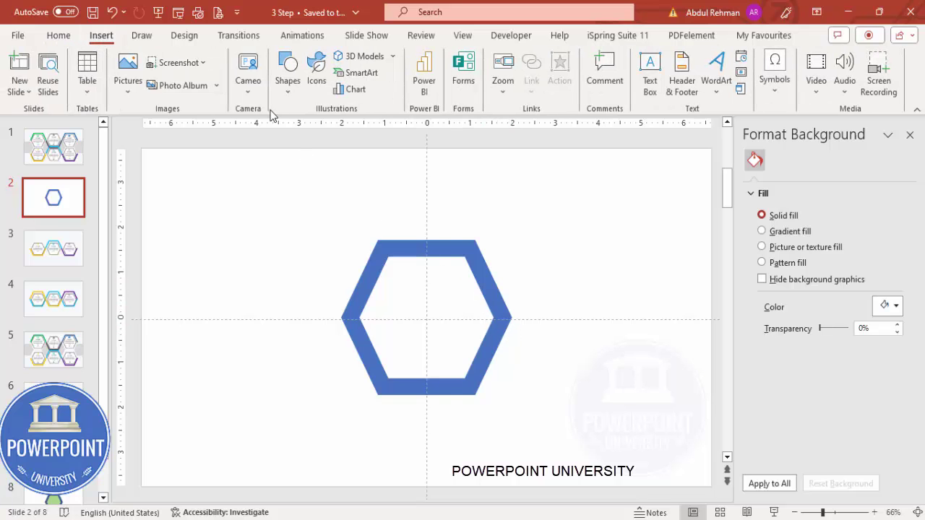
pyautogui.click(287, 80)
pyautogui.click(282, 227)
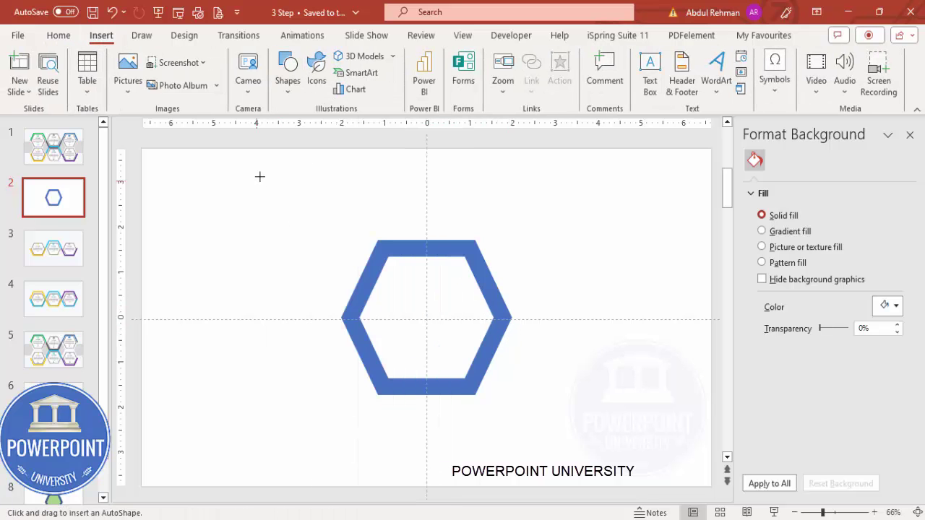
pyautogui.moveTo(262, 176); pyautogui.dragTo(583, 318)
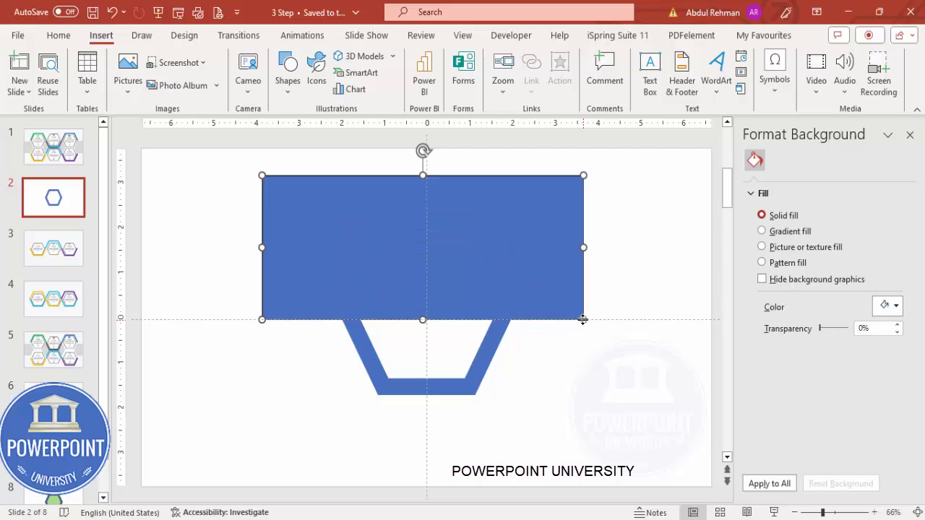
# Subtract the rectangle from the hexagon, leaving its lower U-shaped half.
pyautogui.click(482, 357)
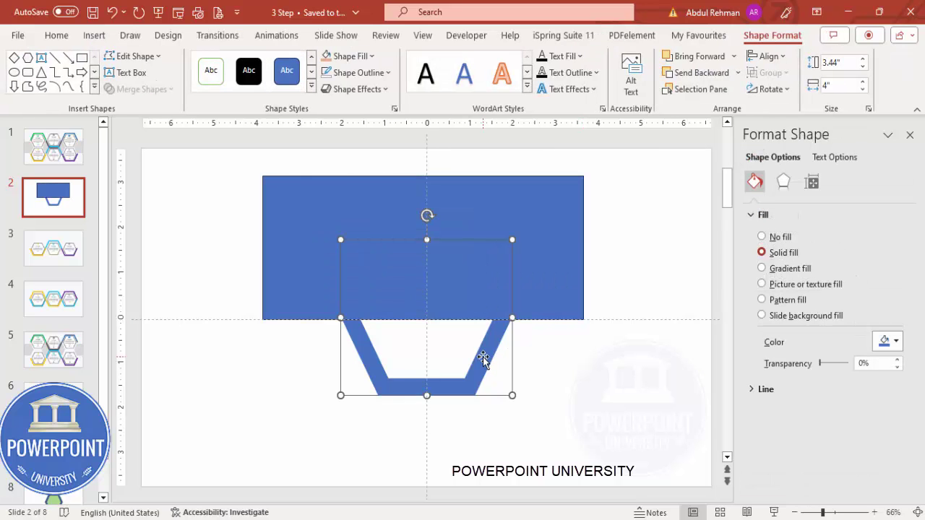
pyautogui.keyDown('shift'); pyautogui.click(543, 206); pyautogui.keyUp('shift')
pyautogui.click(141, 89)
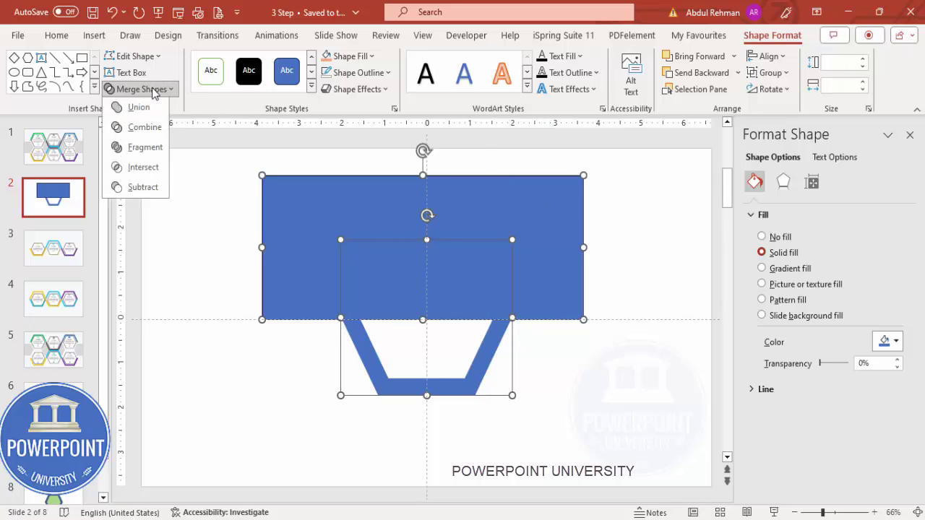
pyautogui.click(144, 188)
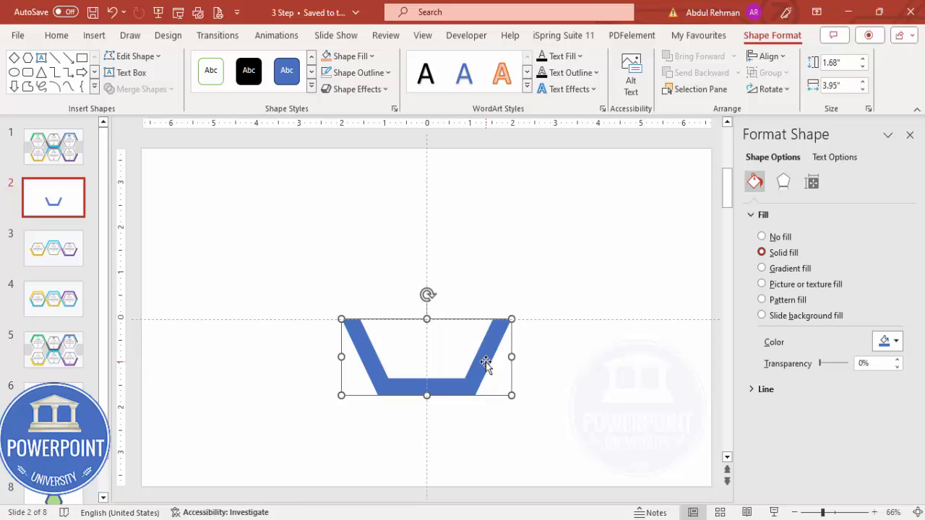
# Make the copied segment green and flip it vertically into a crest.
pyautogui.moveTo(486, 365); pyautogui.dragTo(454, 318)
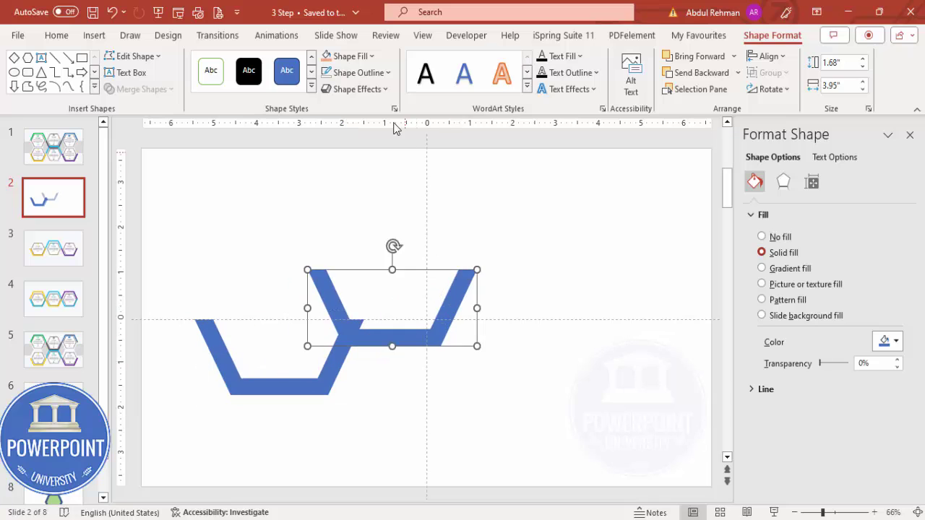
pyautogui.click(359, 61)
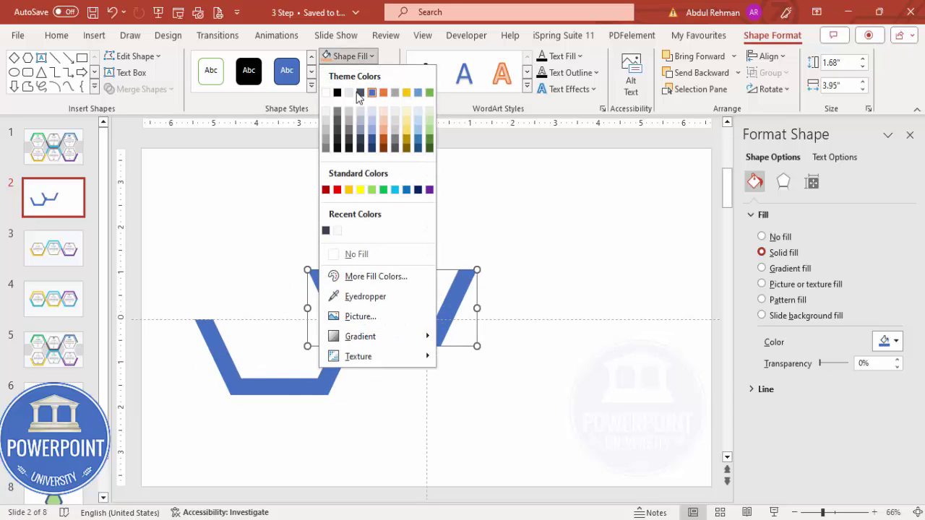
pyautogui.click(383, 191)
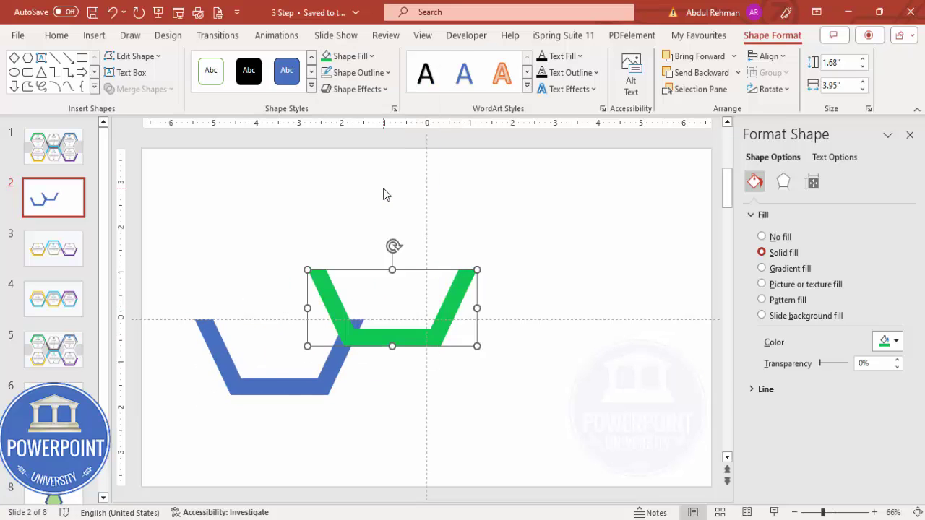
pyautogui.click(769, 89)
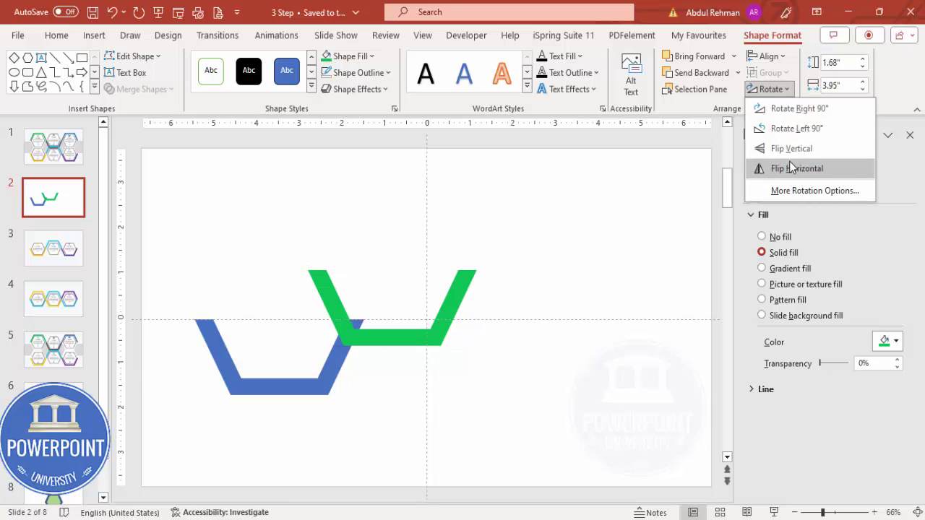
pyautogui.click(792, 153)
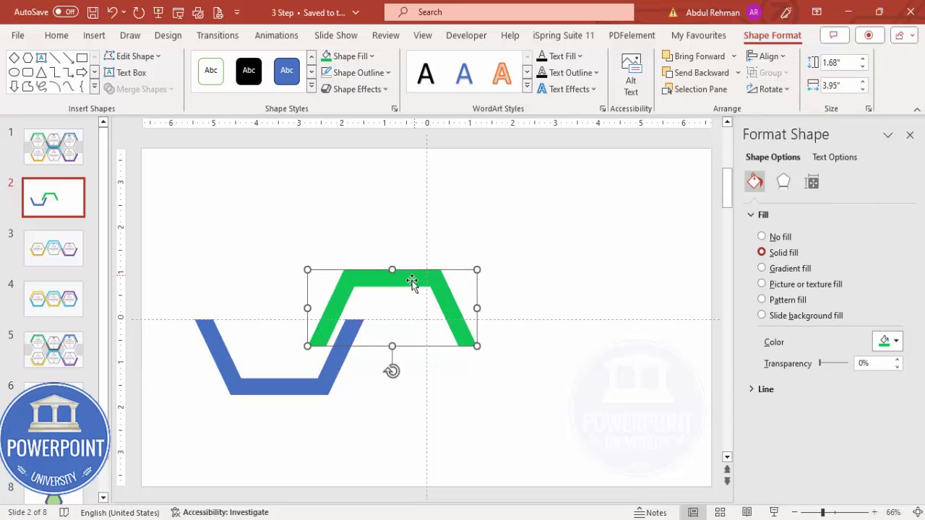
# Line up the green crest's end with the blue trough's end.
pyautogui.moveTo(413, 282); pyautogui.dragTo(449, 254)
pyautogui.moveTo(823, 513); pyautogui.dragTo(851, 513)
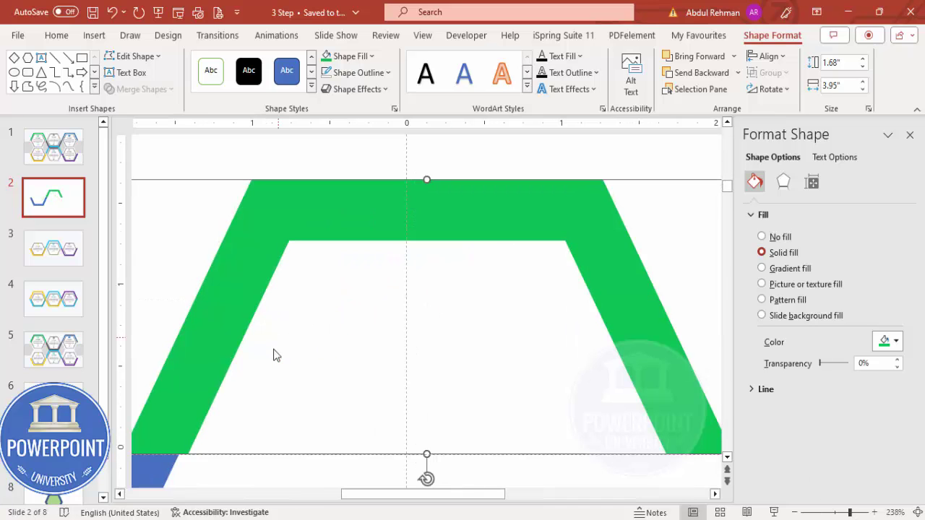
pyautogui.moveTo(192, 393); pyautogui.dragTo(189, 393)
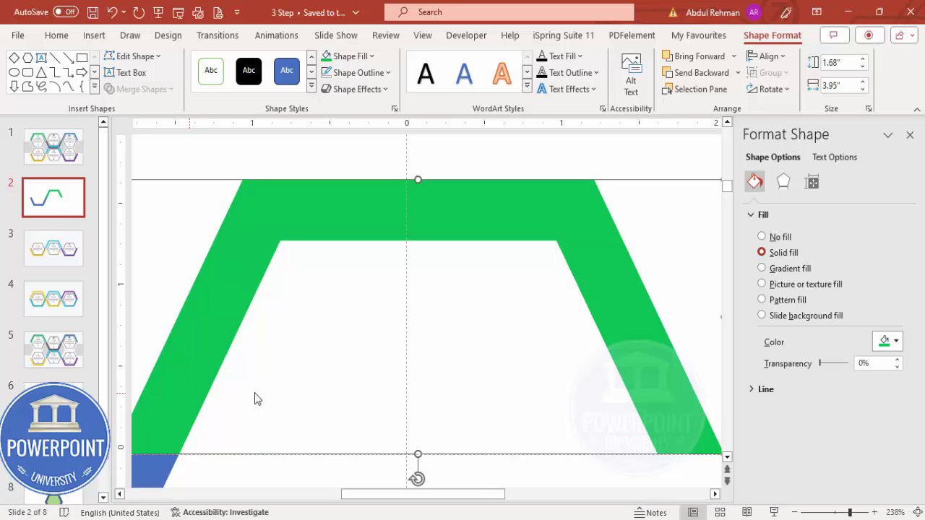
pyautogui.click(915, 513)
# Copy the blue trough to the right end of the green crest.
pyautogui.click(335, 369)
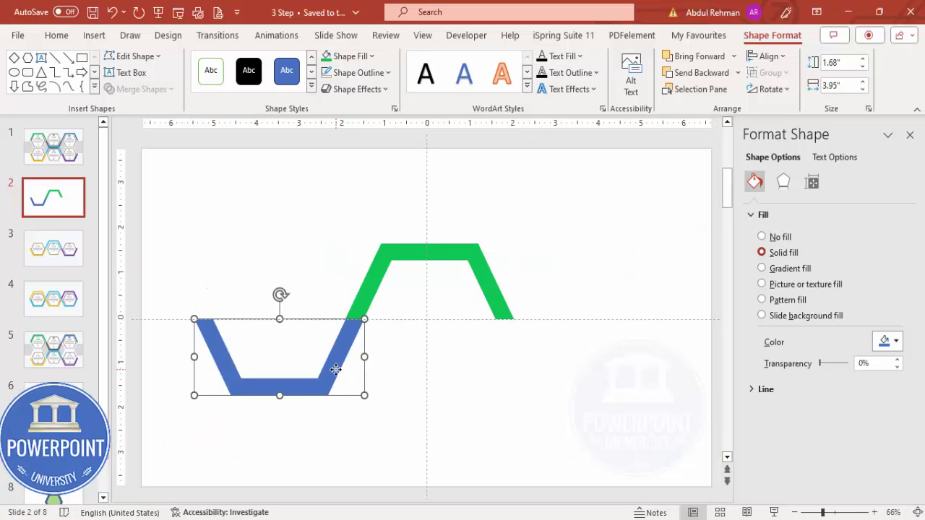
pyautogui.moveTo(335, 370); pyautogui.dragTo(643, 382)
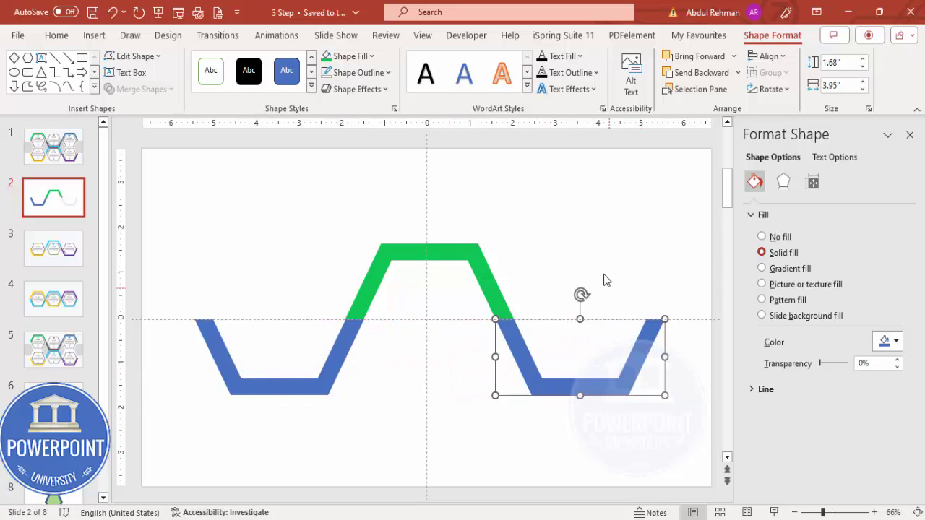
pyautogui.click(852, 514)
pyautogui.click(353, 285)
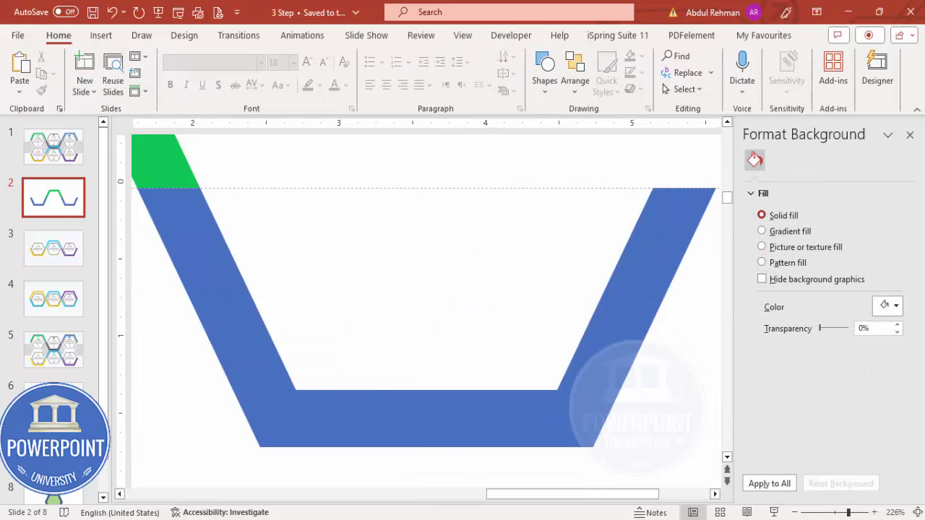
pyautogui.click(917, 513)
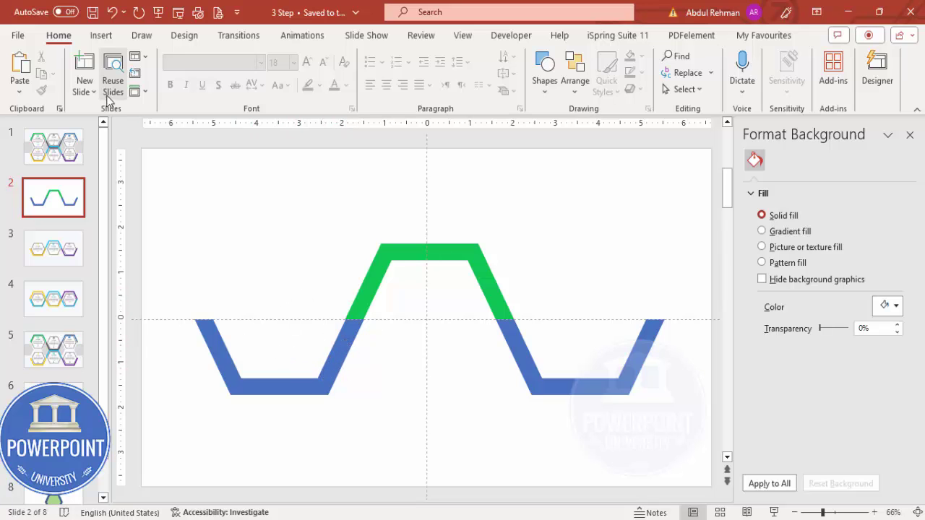
pyautogui.click(102, 36)
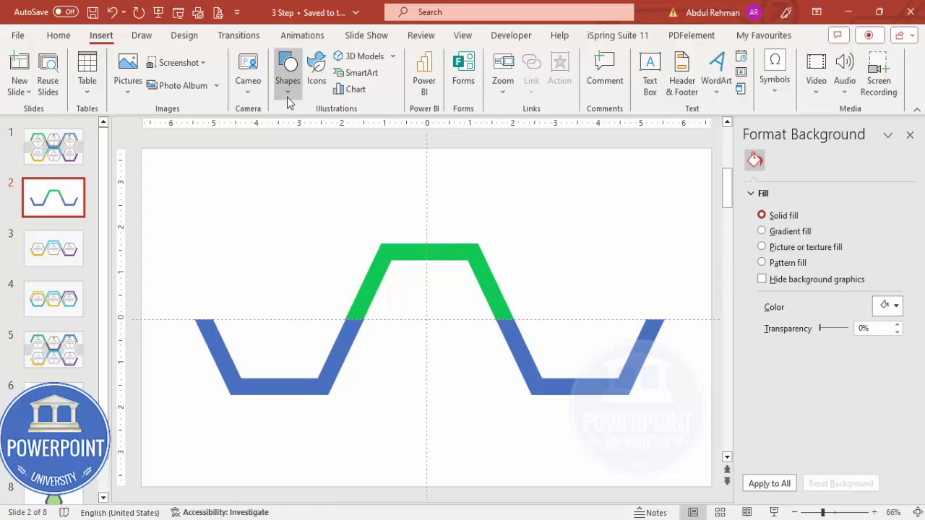
# Draw an outline-free hexagon inside the left blue trough.
pyautogui.click(288, 67)
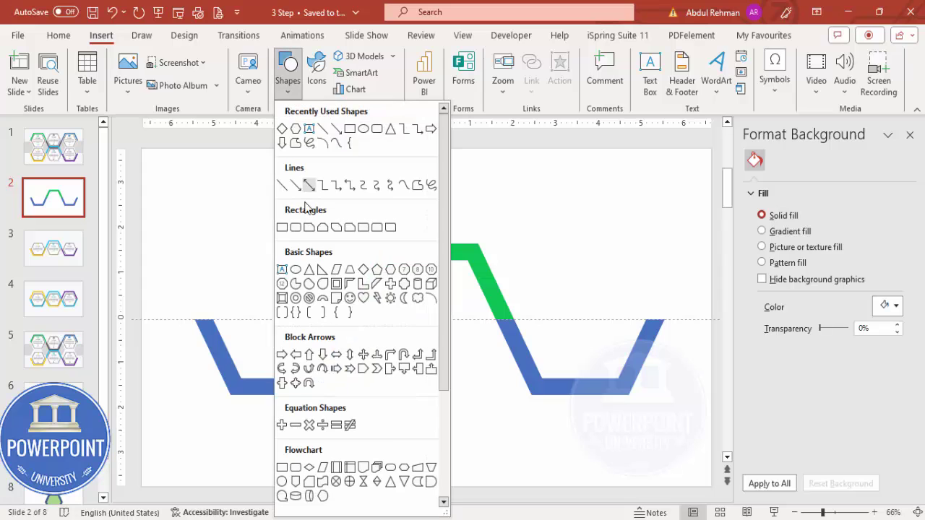
pyautogui.click(391, 271)
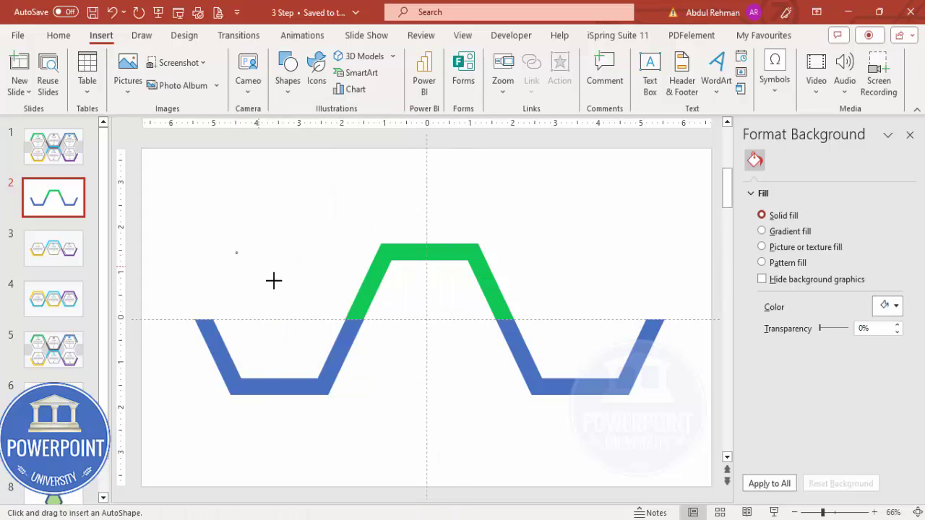
pyautogui.moveTo(273, 280); pyautogui.dragTo(323, 355)
pyautogui.moveTo(291, 322); pyautogui.dragTo(294, 325)
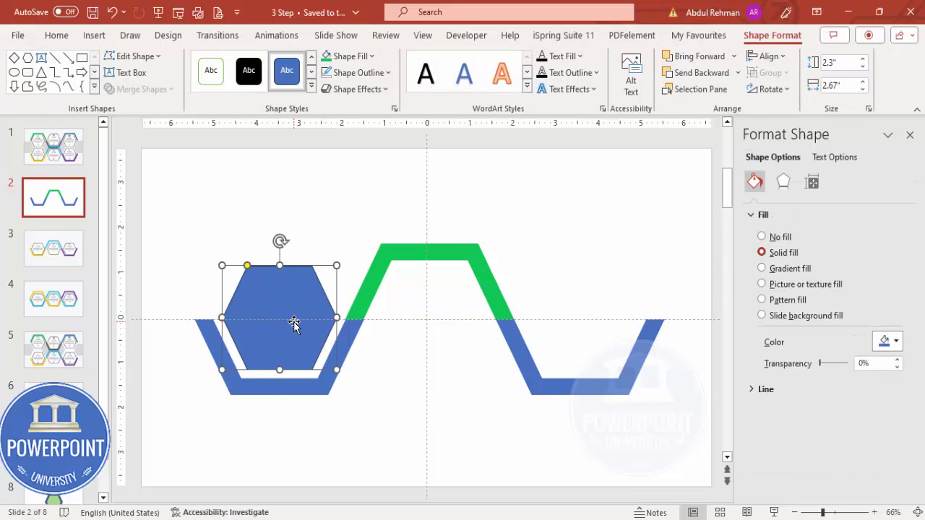
pyautogui.click(372, 75)
pyautogui.click(376, 269)
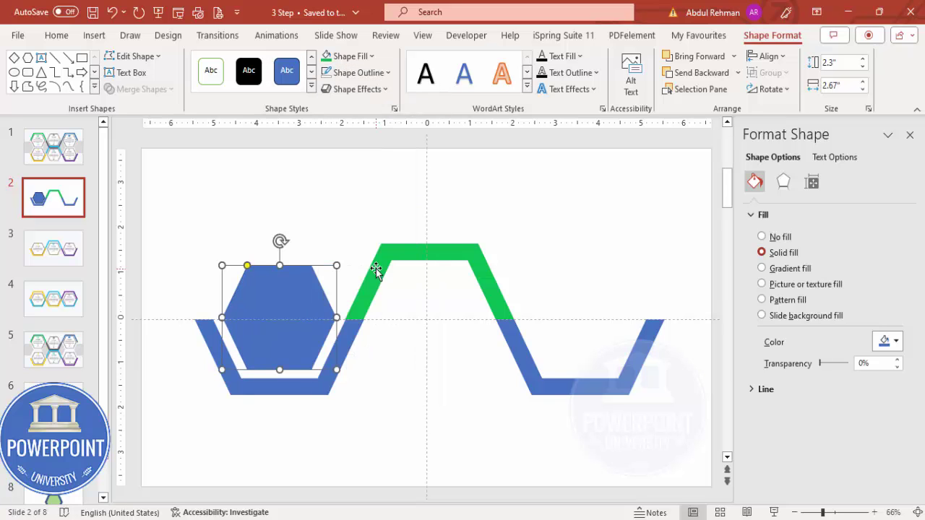
# Give the slide a pale background colour.
pyautogui.click(521, 217)
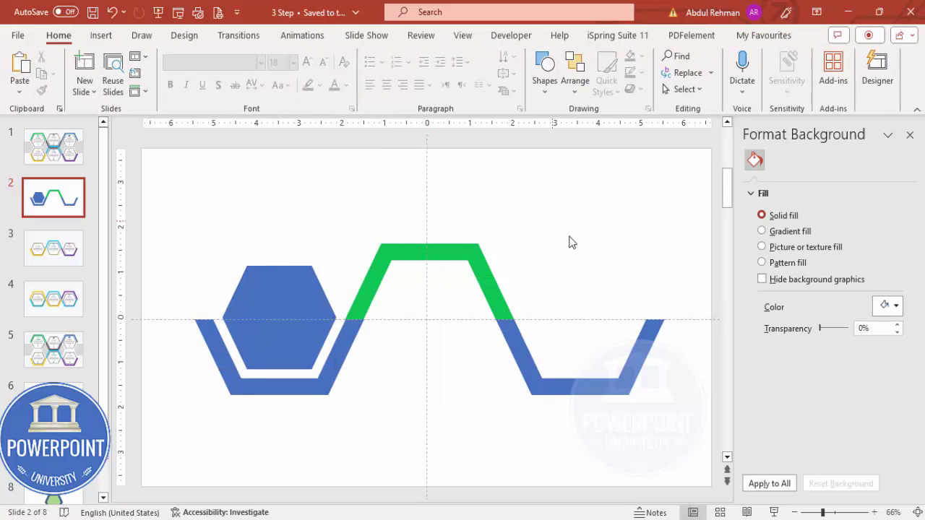
pyautogui.click(886, 306)
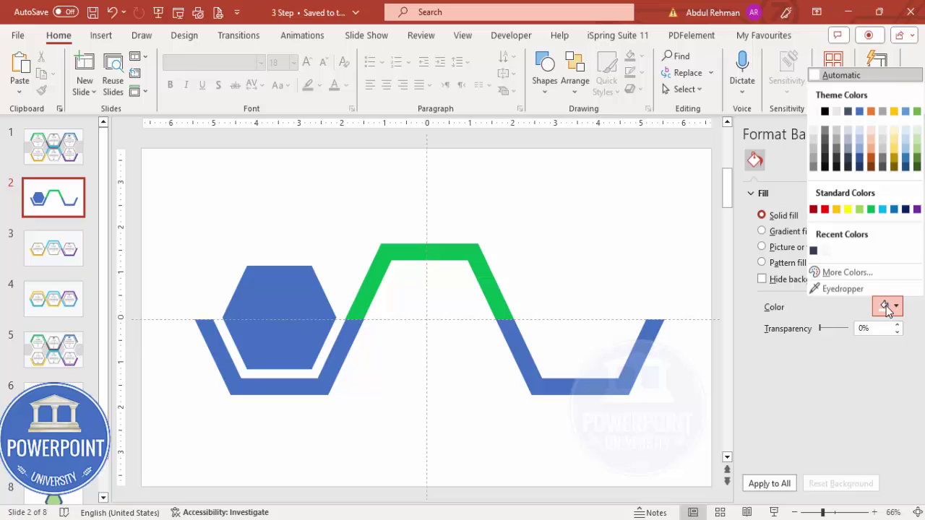
pyautogui.click(814, 250)
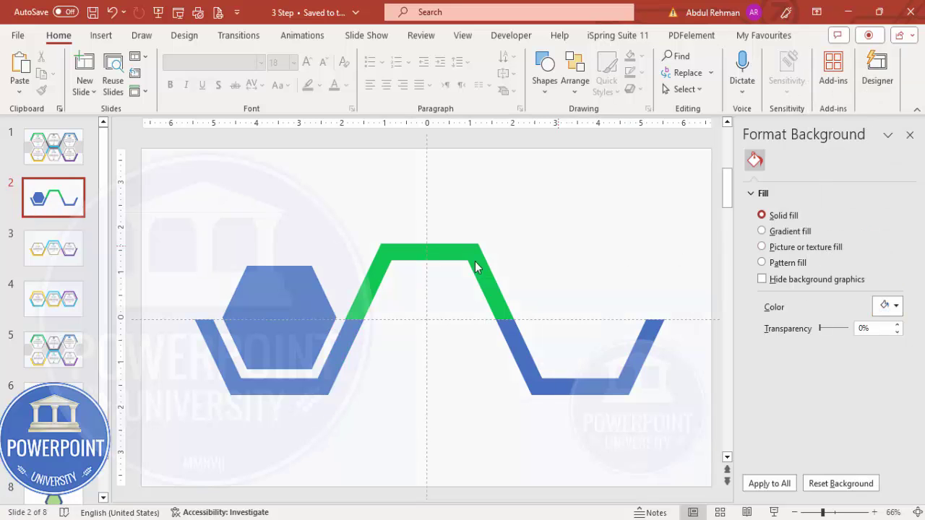
# Fill the hexagon white and give it a grey outline.
pyautogui.click(264, 308)
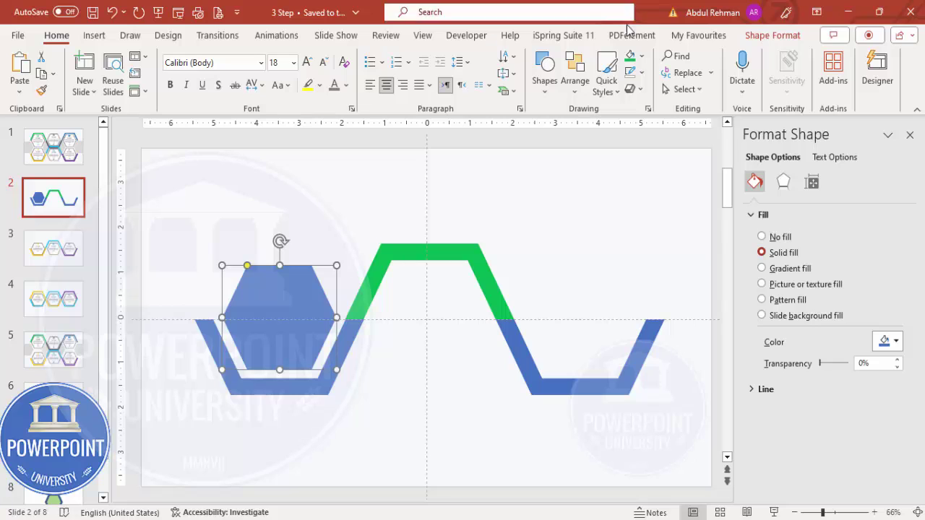
pyautogui.click(640, 61)
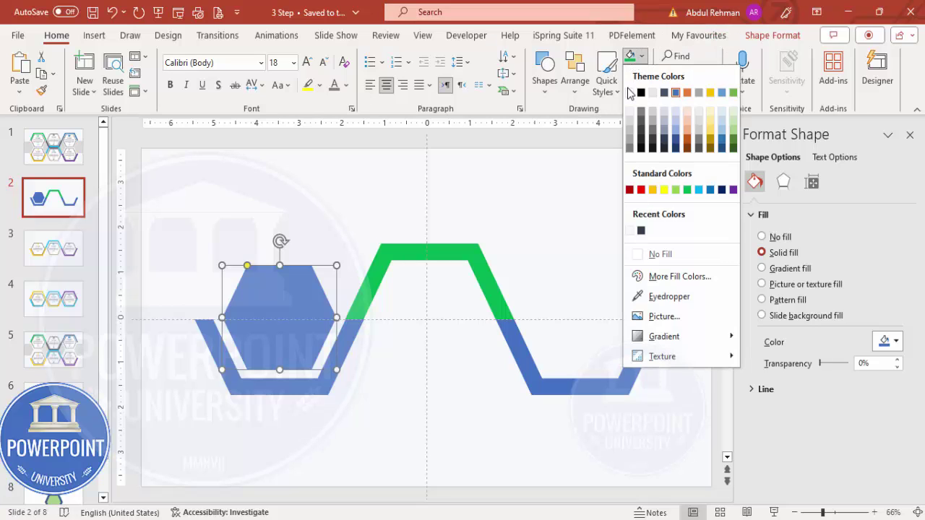
pyautogui.click(633, 90)
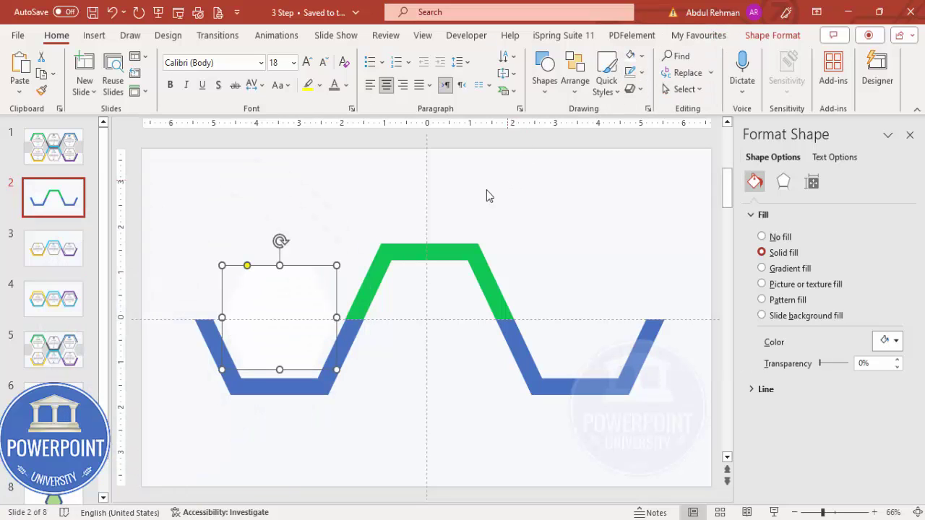
pyautogui.click(642, 72)
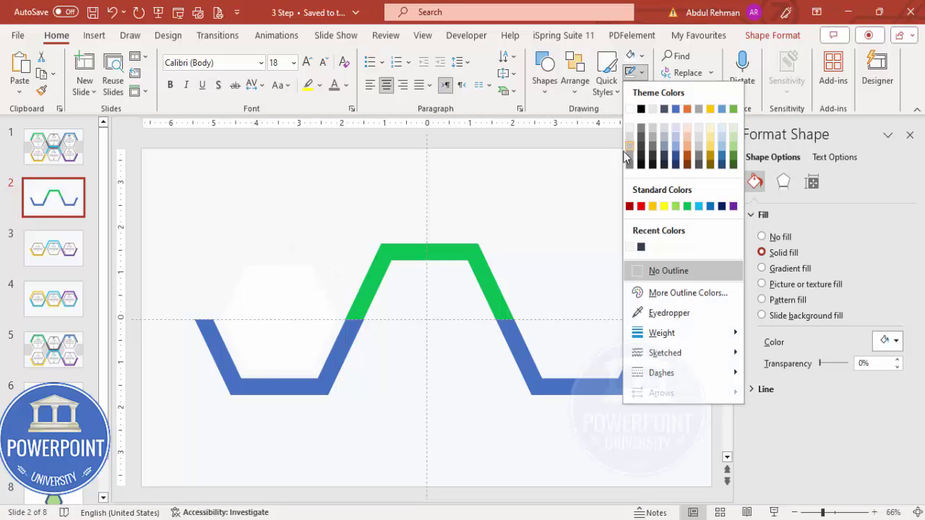
pyautogui.click(629, 162)
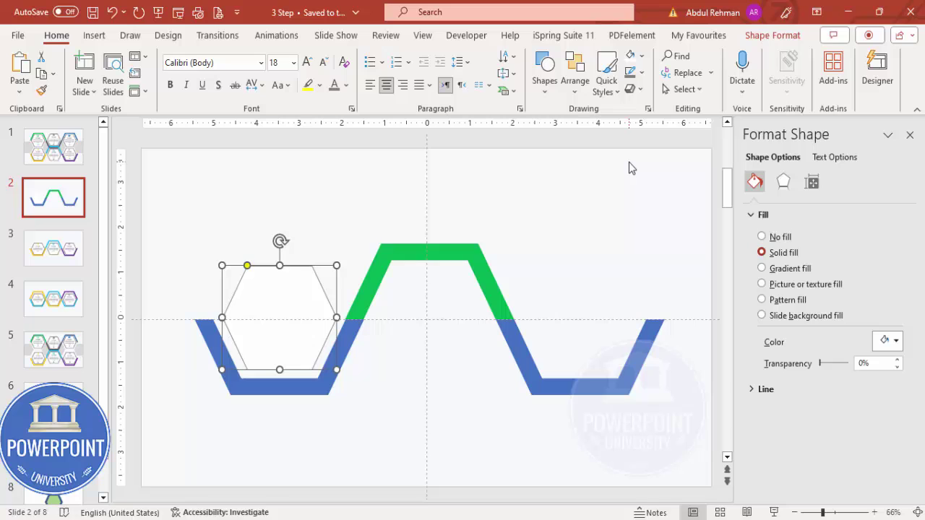
# Add an outer drop shadow preset to the white hexagon.
pyautogui.click(784, 185)
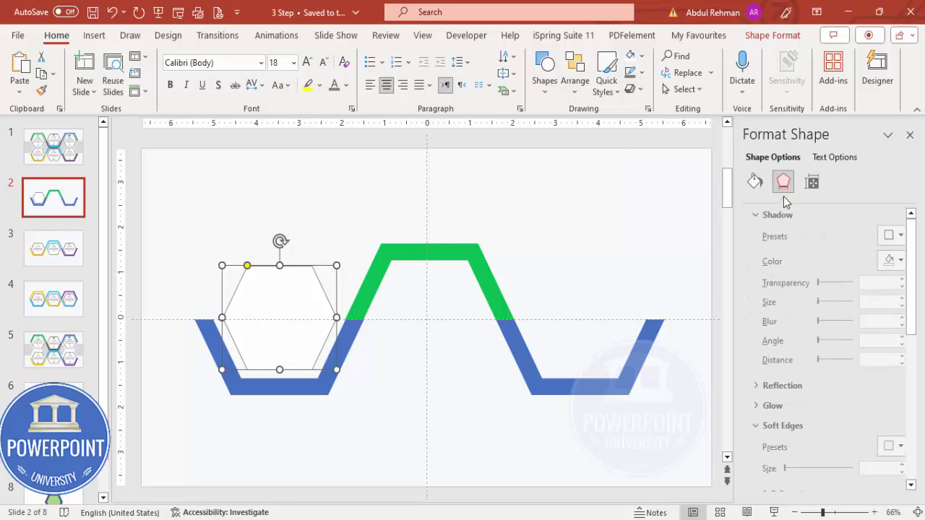
pyautogui.click(896, 235)
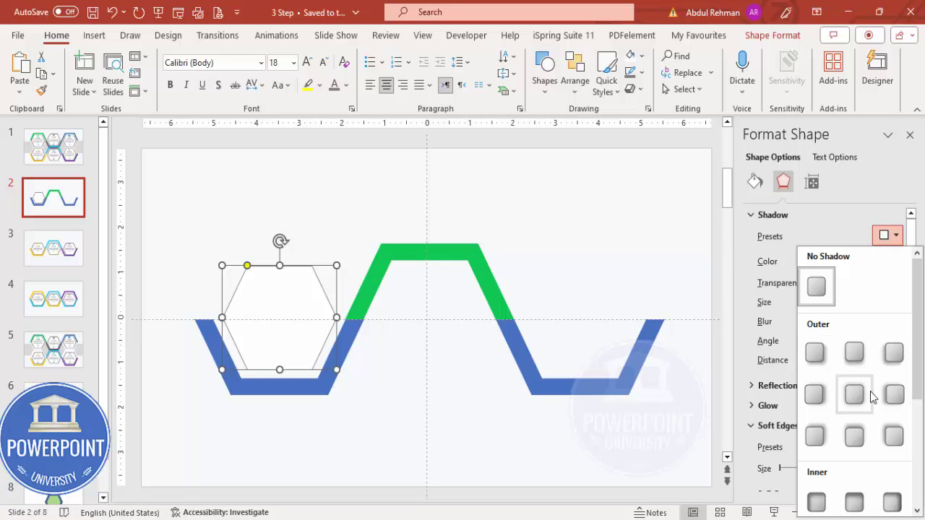
pyautogui.click(893, 434)
pyautogui.click(325, 230)
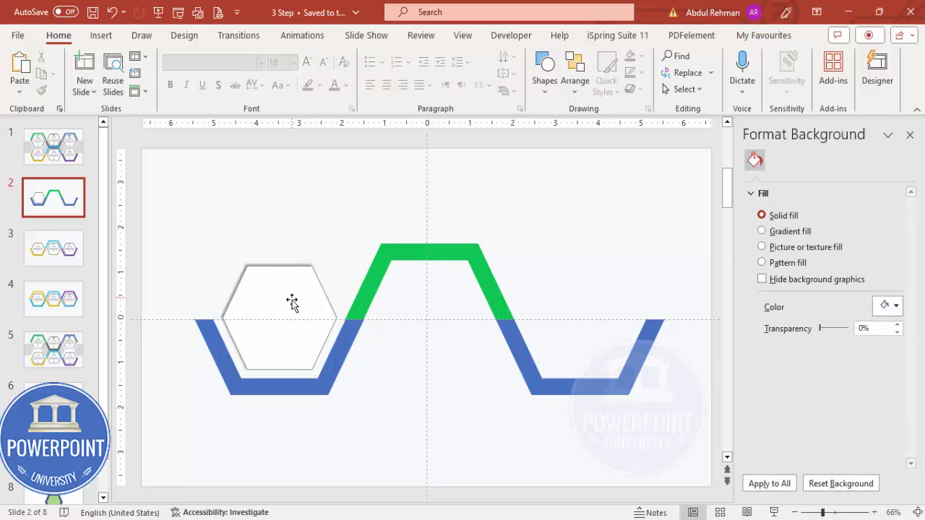
pyautogui.click(276, 305)
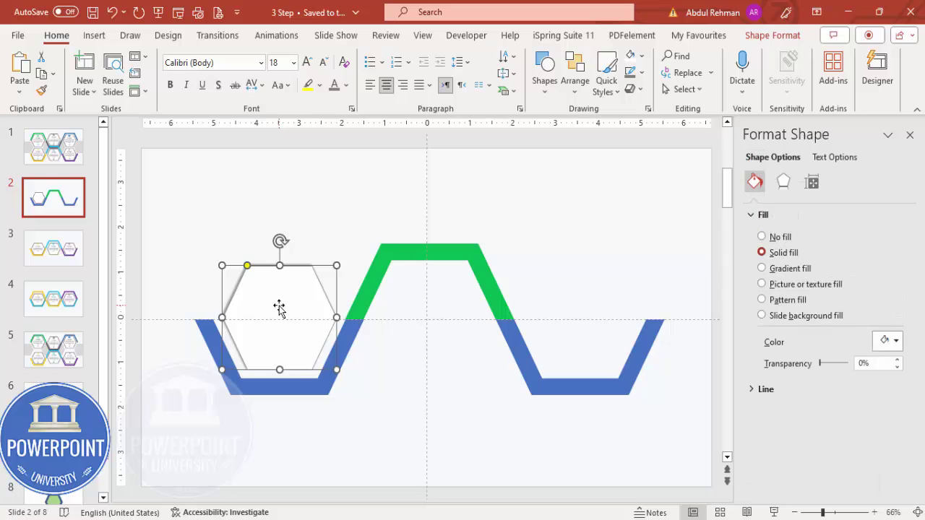
# Ctrl-drag copies of the white hexagon into the right trough and under the green crest.
pyautogui.moveTo(279, 307); pyautogui.dragTo(583, 315)
pyautogui.click(315, 307)
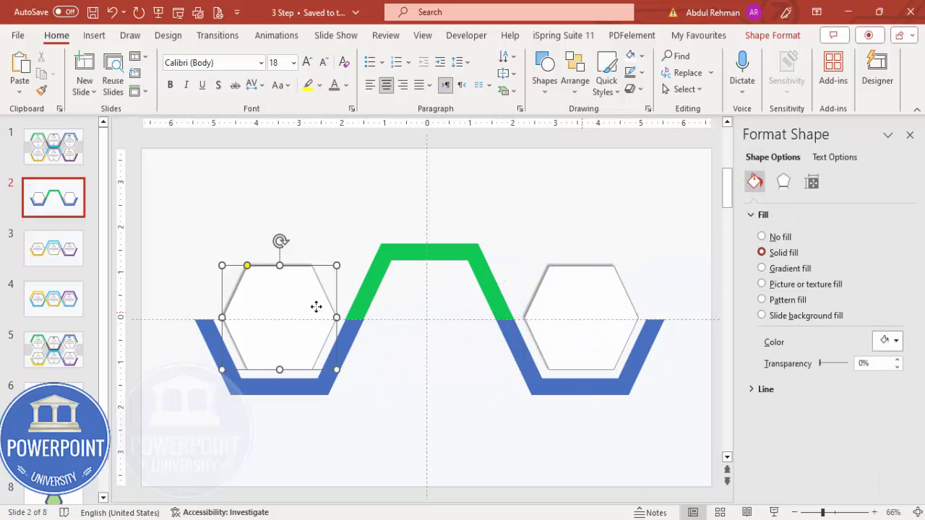
pyautogui.moveTo(293, 306); pyautogui.dragTo(447, 322)
pyautogui.click(522, 213)
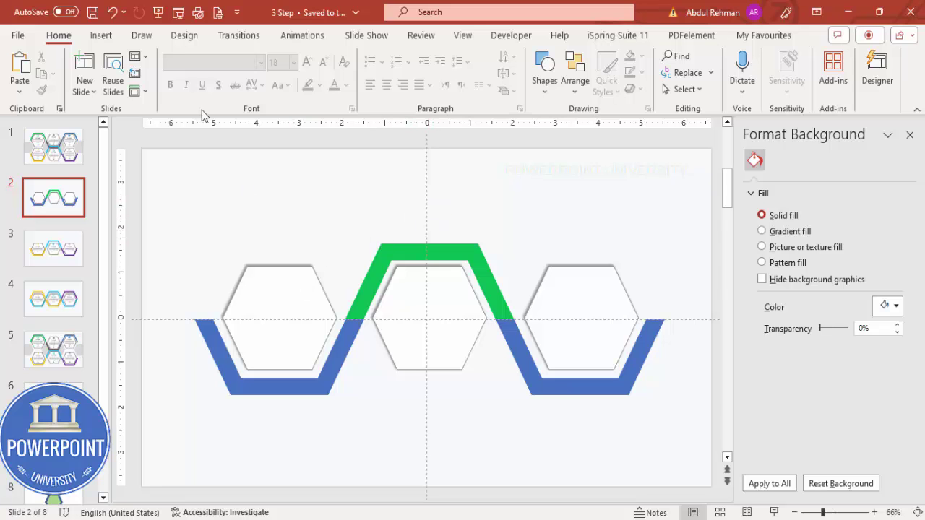
pyautogui.click(101, 35)
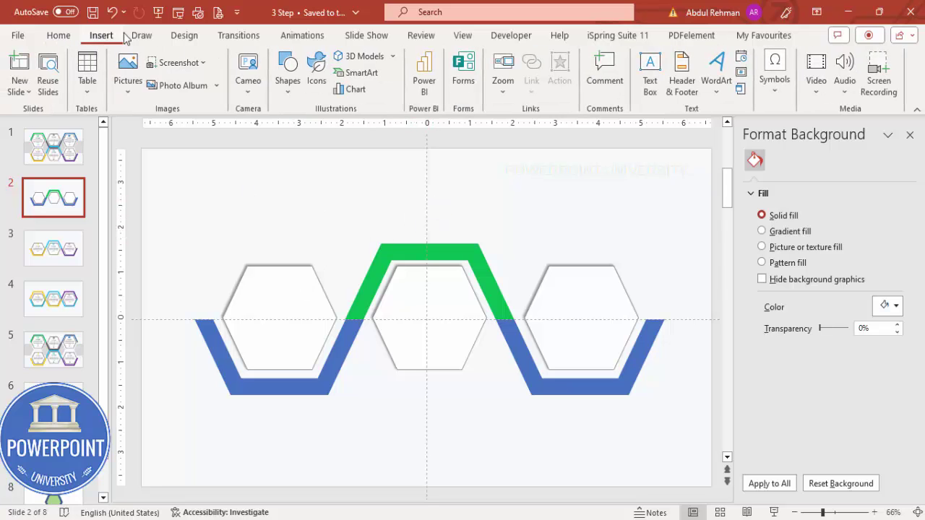
# Insert the X-shaped, bank building and bar chart stock icons and move them up-right.
pyautogui.click(316, 65)
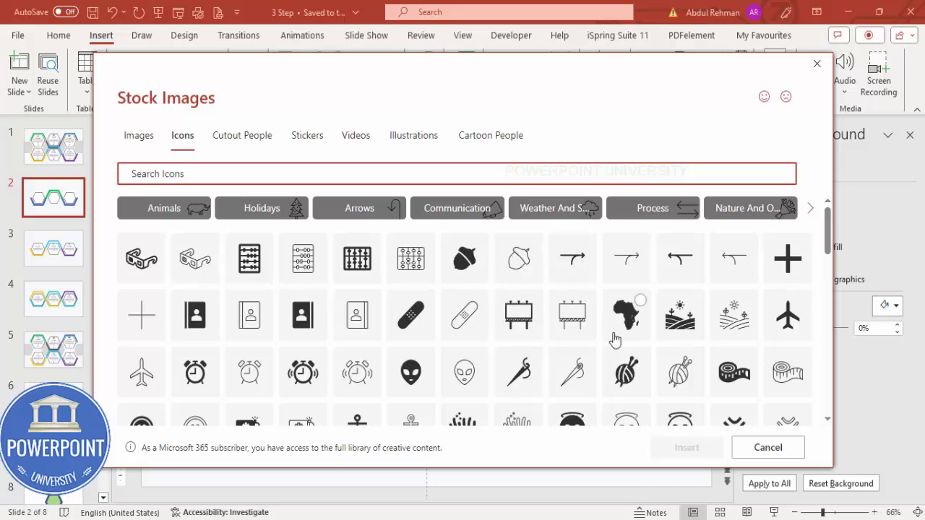
pyautogui.scroll(-1, 636, 337)
pyautogui.scroll(-3, 642, 332)
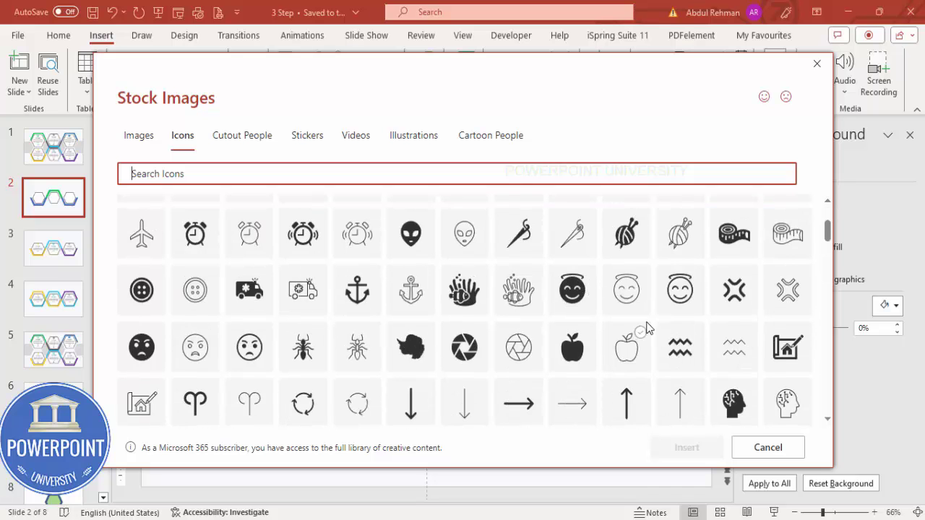
pyautogui.click(735, 293)
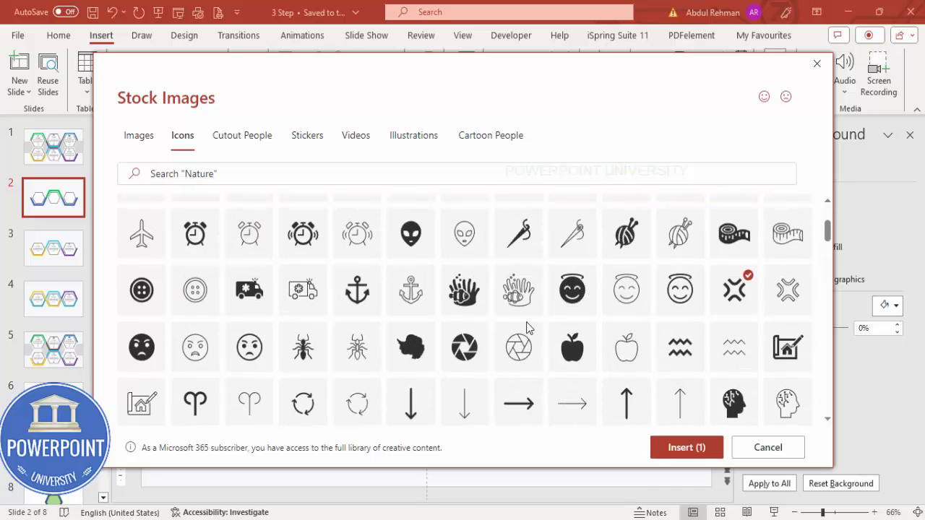
pyautogui.scroll(-6, 526, 327)
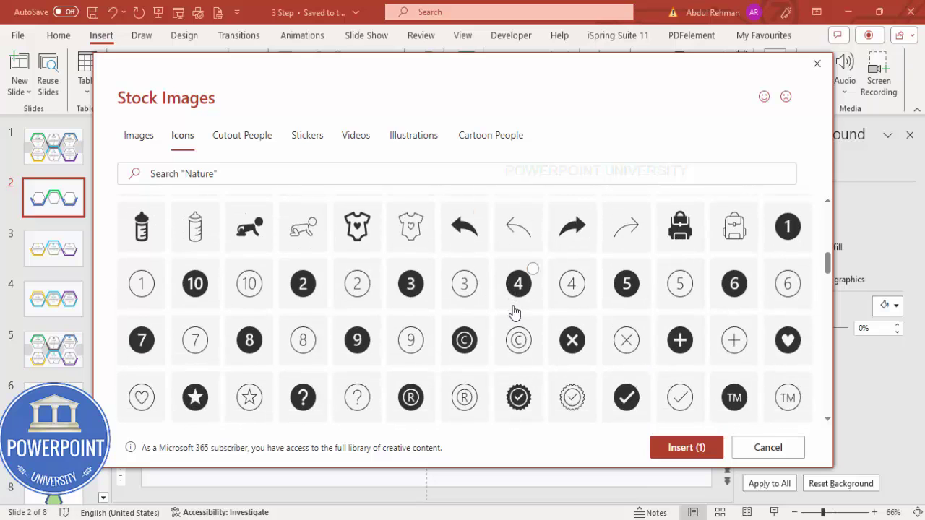
pyautogui.scroll(-4, 514, 312)
pyautogui.click(516, 309)
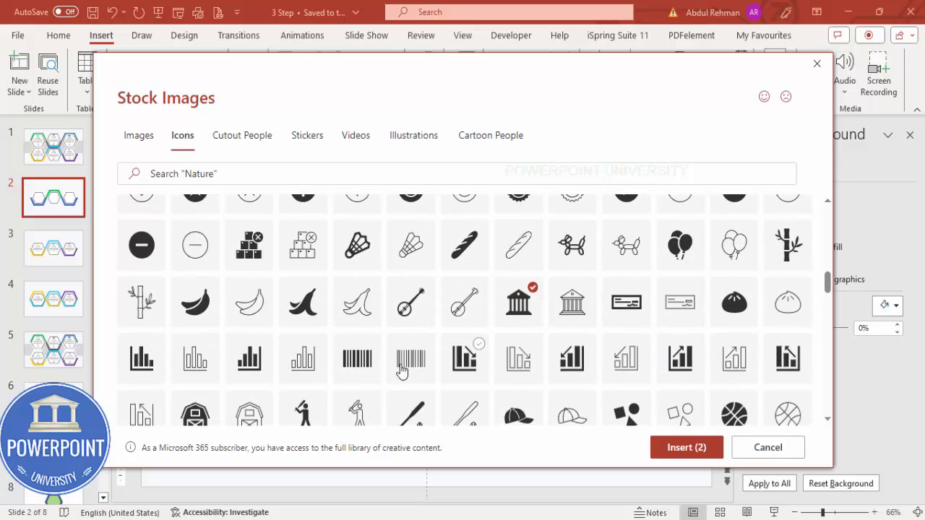
pyautogui.click(155, 362)
pyautogui.click(672, 450)
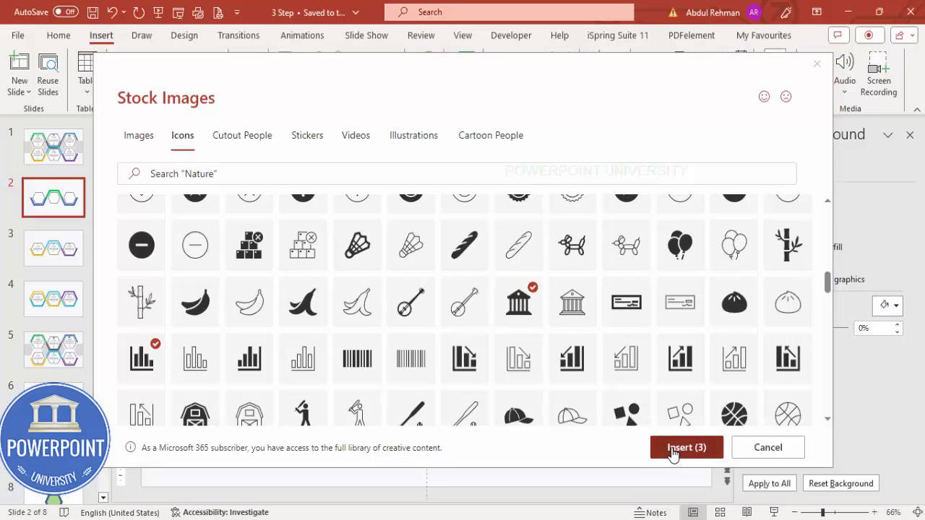
pyautogui.moveTo(427, 303); pyautogui.dragTo(529, 182)
# Set the three icons' height to 0.5 inch.
pyautogui.click(817, 63)
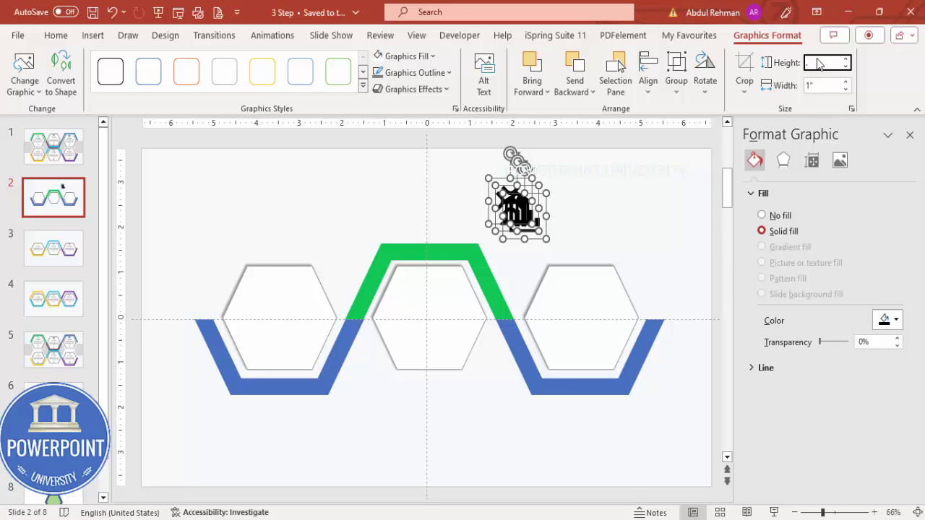
pyautogui.write('.5')
pyautogui.press('Return')
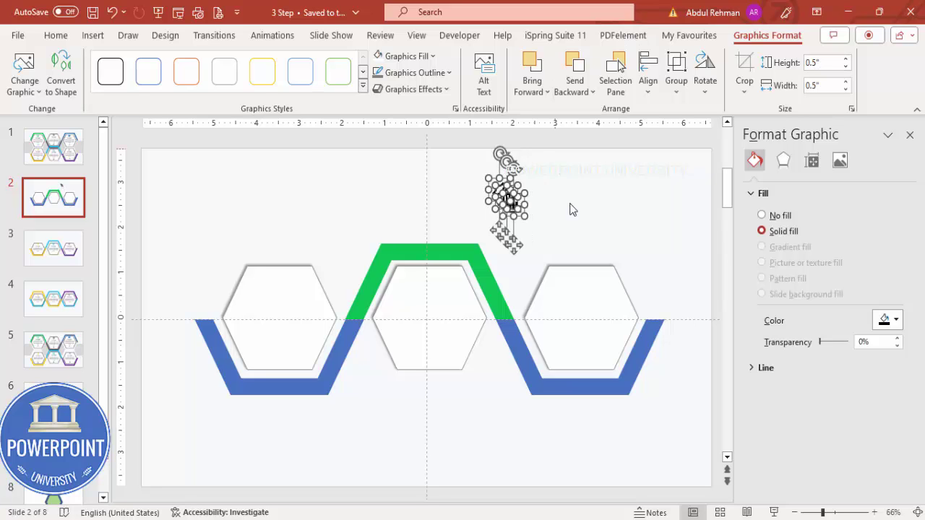
pyautogui.click(573, 211)
# Place the bar chart, bank and X icons in the left, middle and right hexagons.
pyautogui.moveTo(514, 206); pyautogui.dragTo(282, 287)
pyautogui.moveTo(508, 202); pyautogui.dragTo(431, 290)
pyautogui.moveTo(498, 192); pyautogui.dragTo(580, 281)
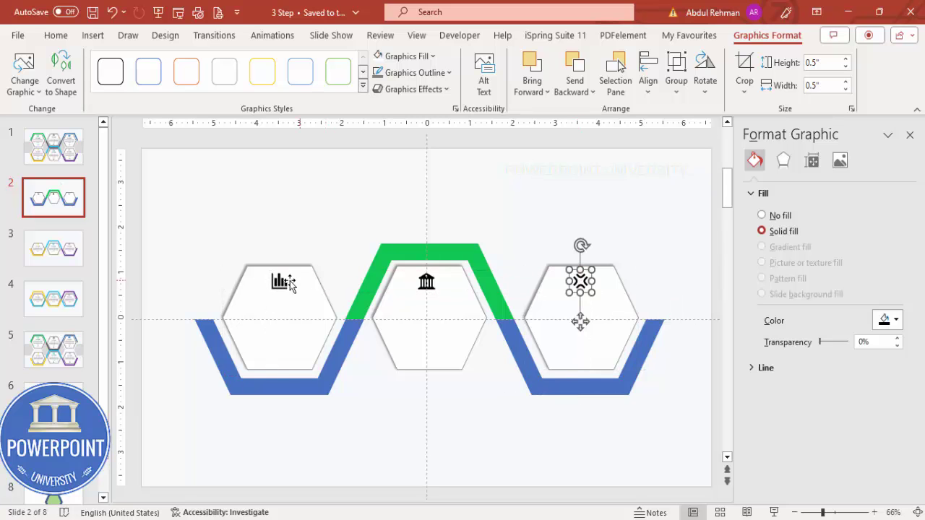
pyautogui.click(277, 335)
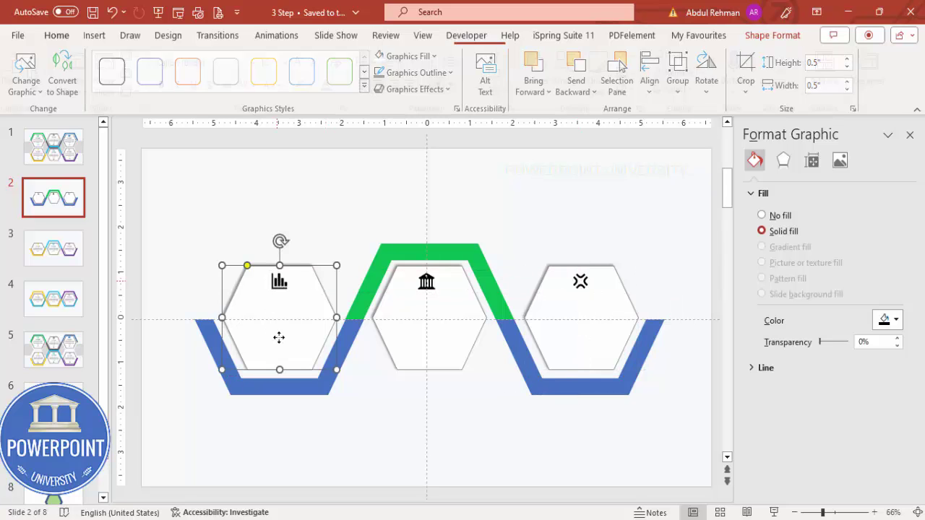
# Colour the bar-chart icon blue and the bank icon green with Graphics Fill.
pyautogui.click(279, 286)
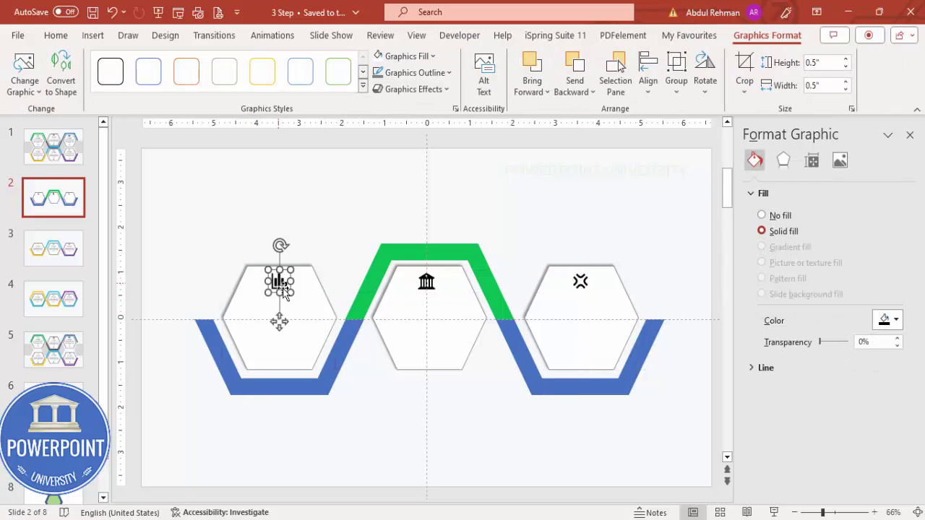
pyautogui.click(433, 56)
pyautogui.click(457, 191)
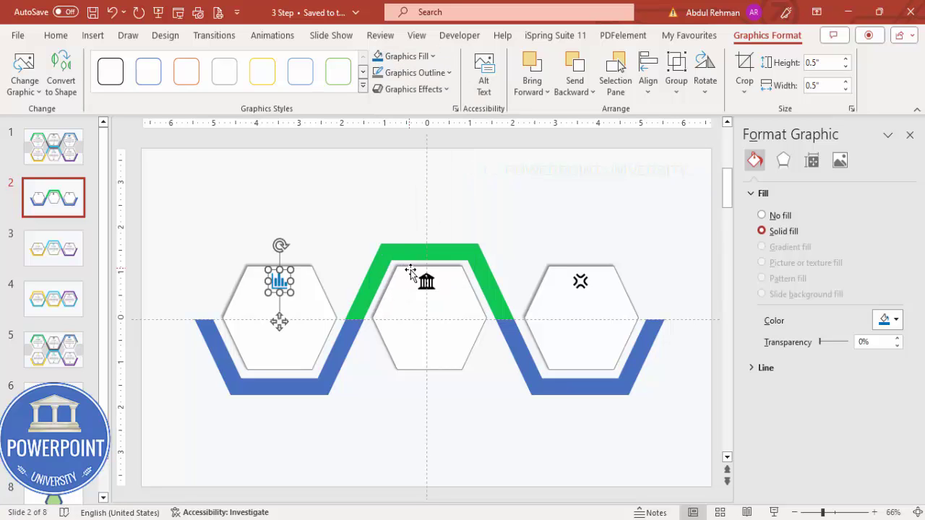
pyautogui.click(424, 280)
pyautogui.click(433, 57)
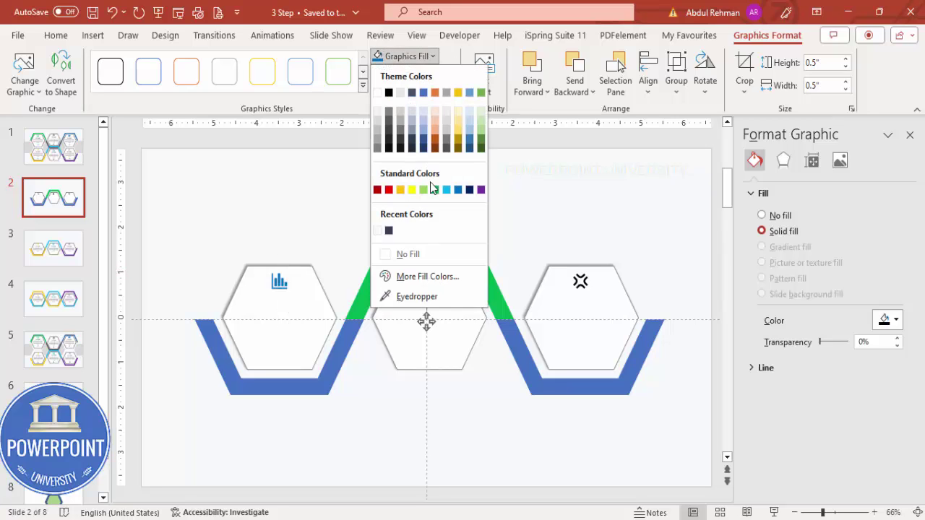
pyautogui.click(441, 190)
# Fill the right wave segment and the right hexagon's icon purple.
pyautogui.click(550, 390)
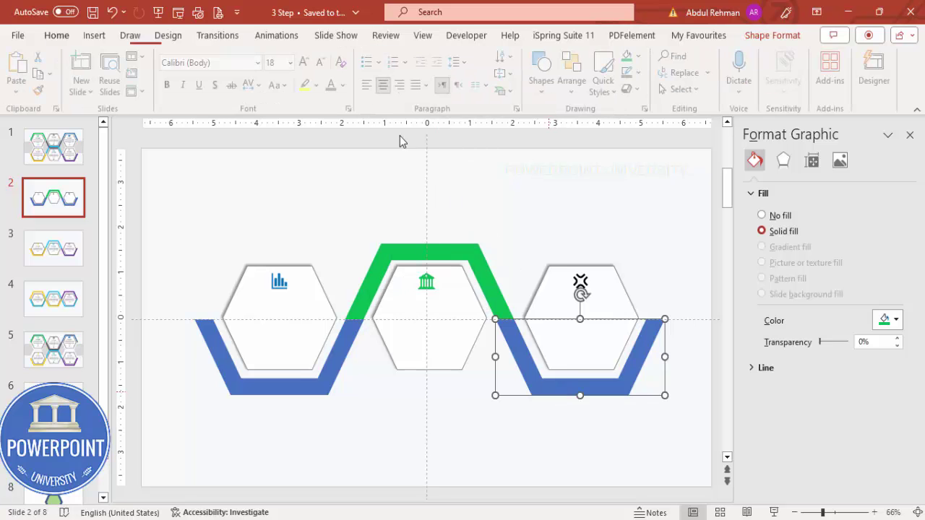
pyautogui.click(772, 35)
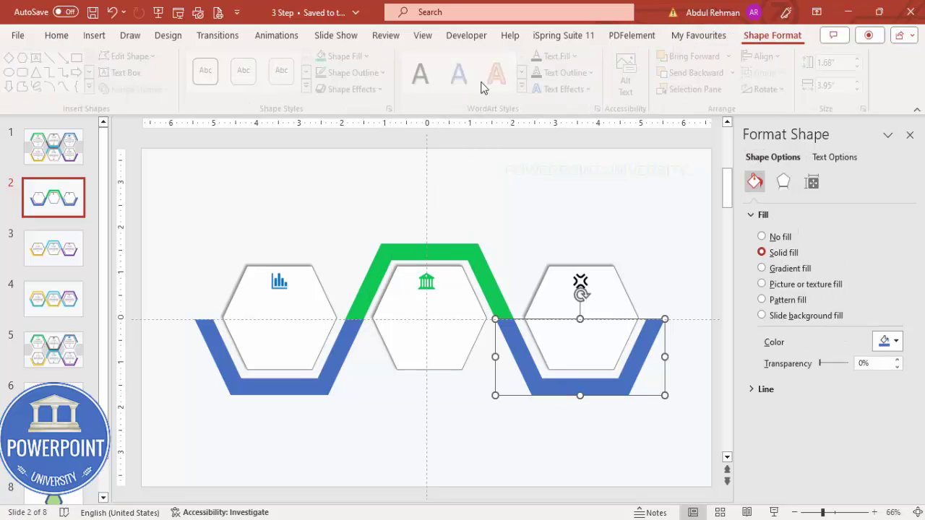
pyautogui.click(342, 58)
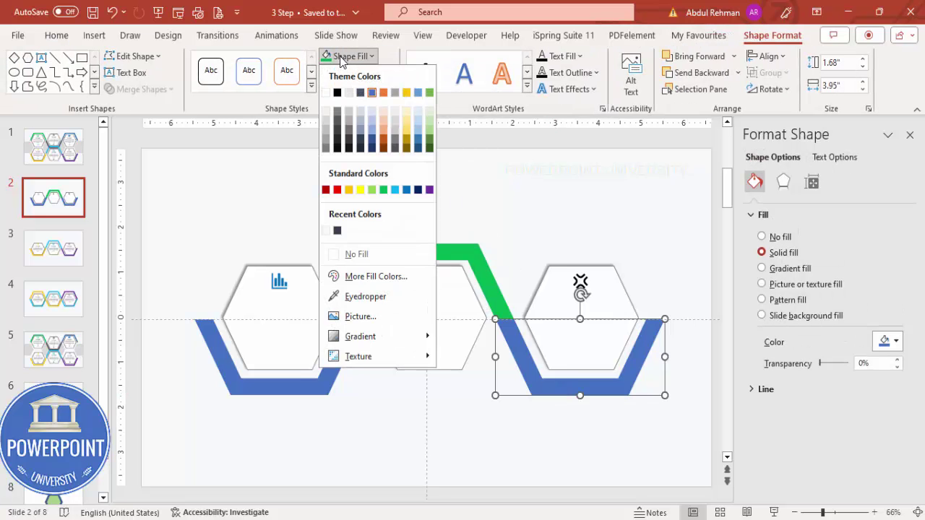
pyautogui.click(430, 189)
pyautogui.click(583, 289)
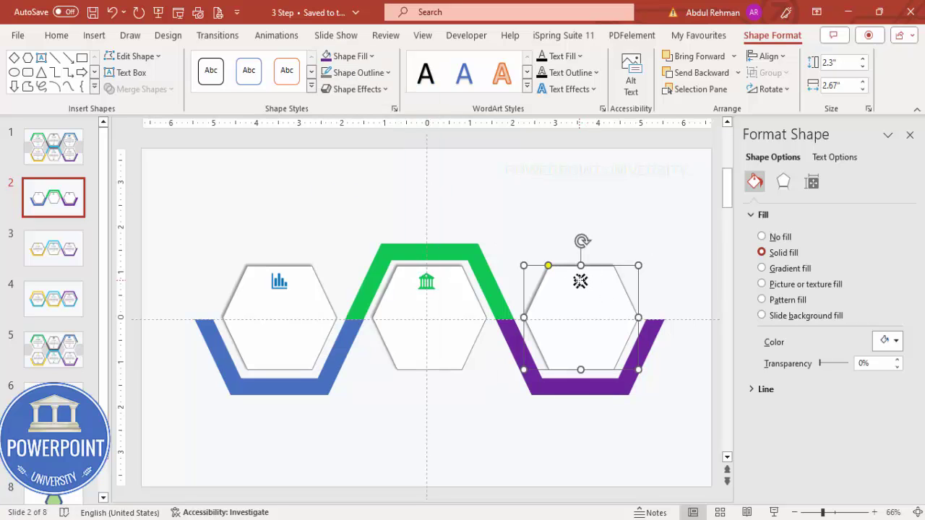
pyautogui.click(564, 252)
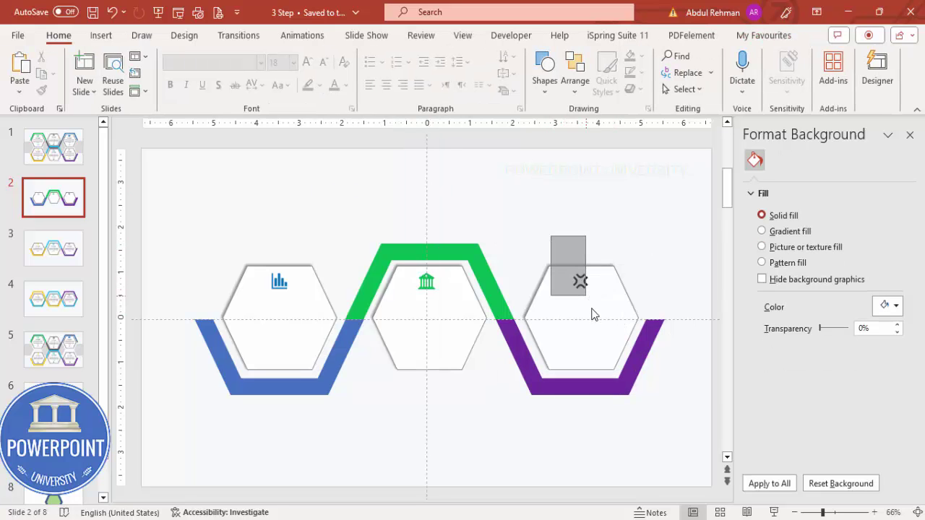
pyautogui.click(580, 282)
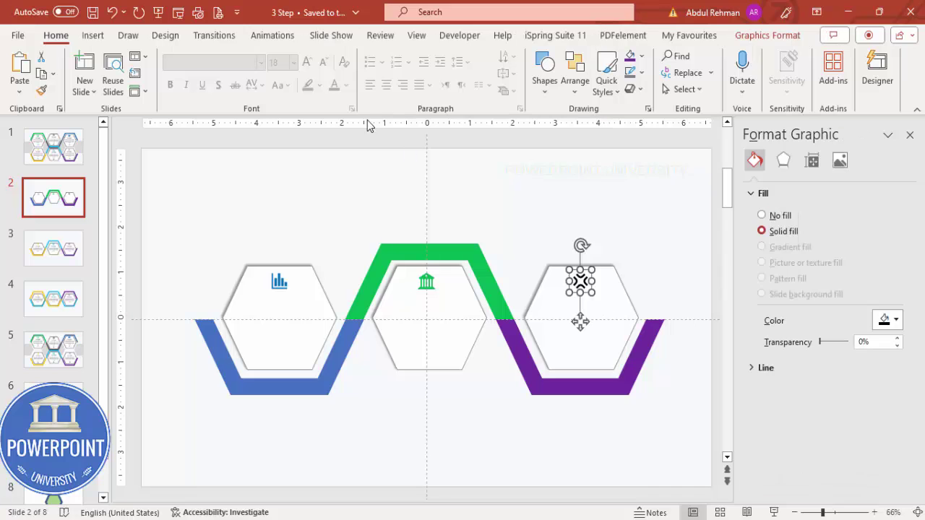
pyautogui.click(630, 56)
pyautogui.click(569, 205)
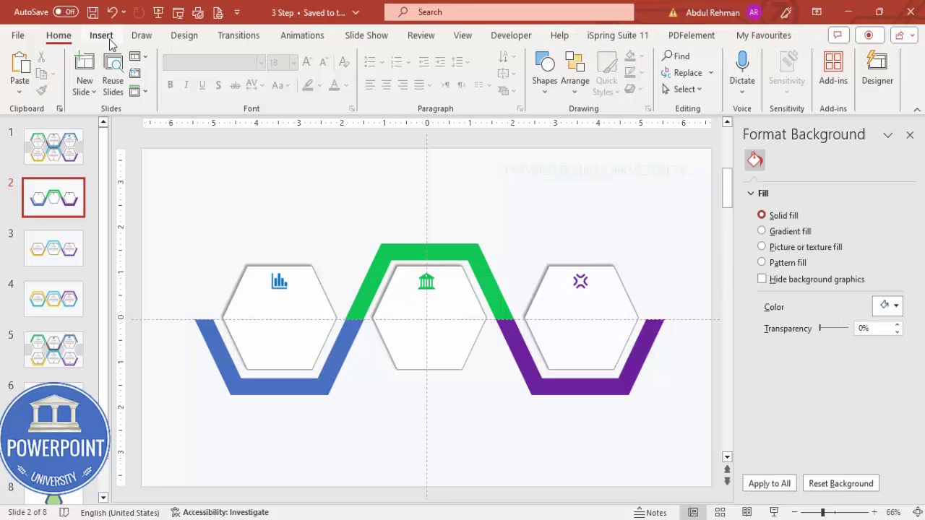
pyautogui.click(93, 34)
# Draw a text box above the middle hexagon containing the word TITLE.
pyautogui.click(650, 73)
pyautogui.moveTo(427, 186); pyautogui.dragTo(506, 208)
pyautogui.write('TITLE')
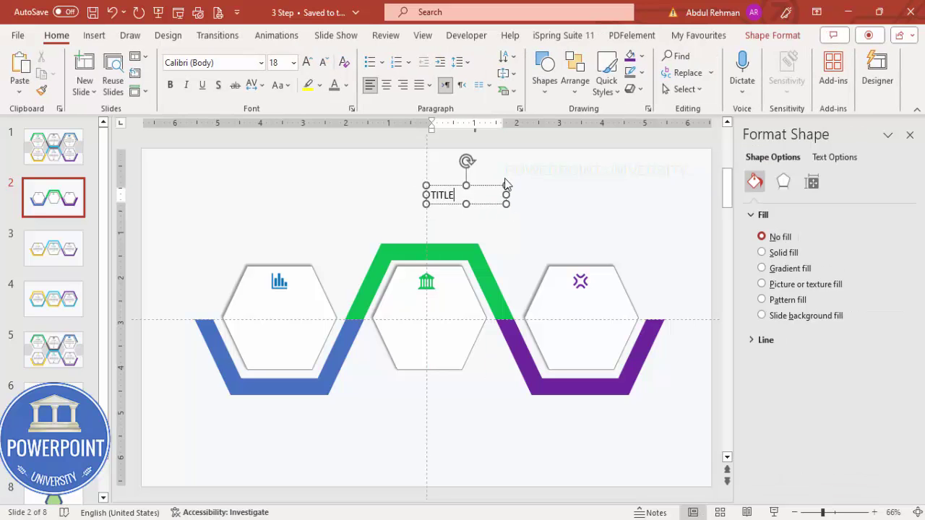
pyautogui.click(496, 187)
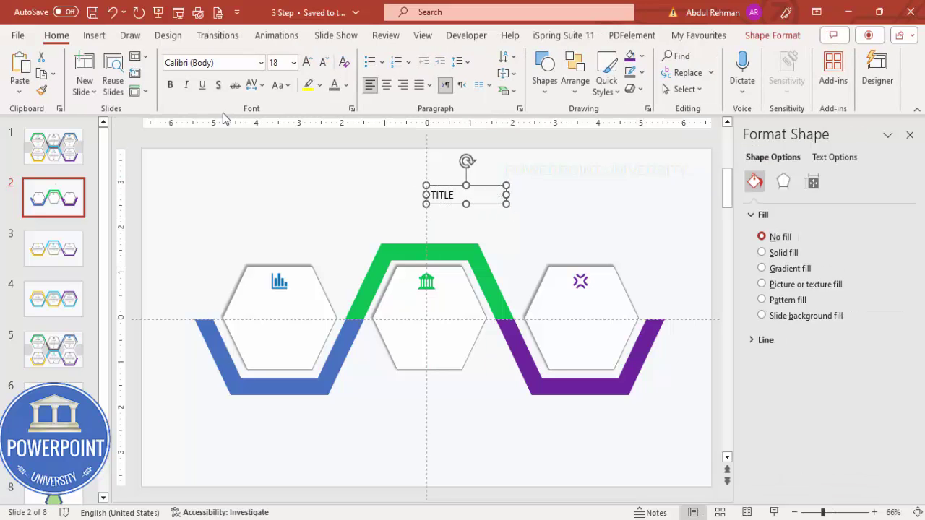
# Set TITLE to Open Sans Semibold, centre it, and place it in the hexagons.
pyautogui.click(229, 66)
pyautogui.write('Open Sans Extrabold')
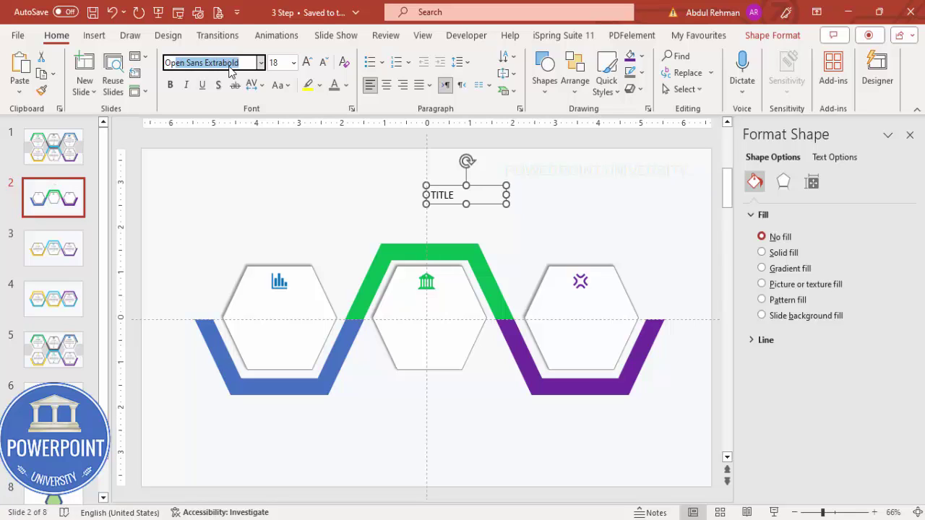
pyautogui.press('End')
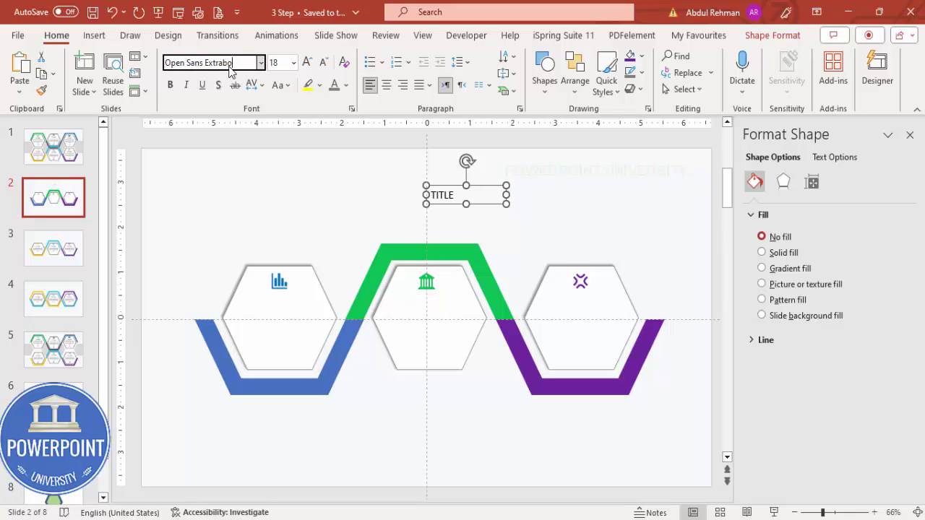
pyautogui.write('Semi')
pyautogui.press('Return')
pyautogui.click(387, 86)
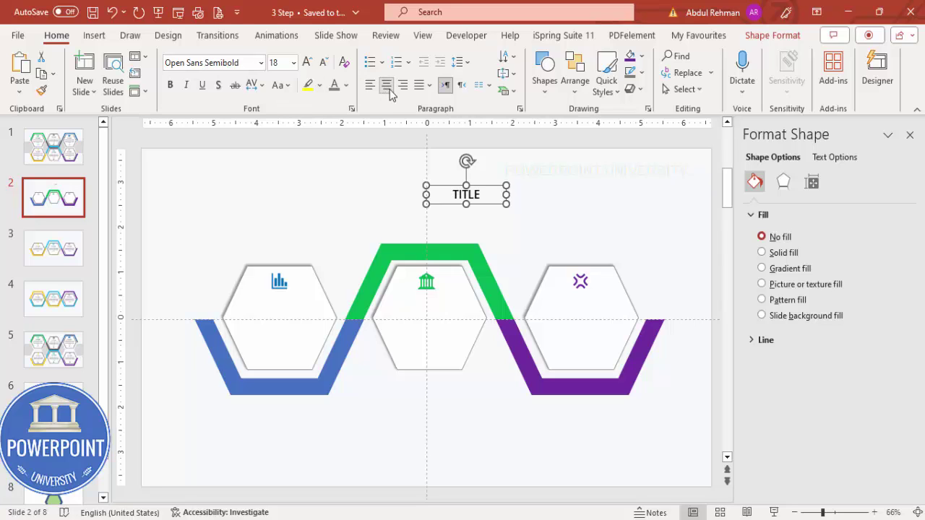
pyautogui.moveTo(482, 187); pyautogui.dragTo(602, 303)
pyautogui.click(351, 176)
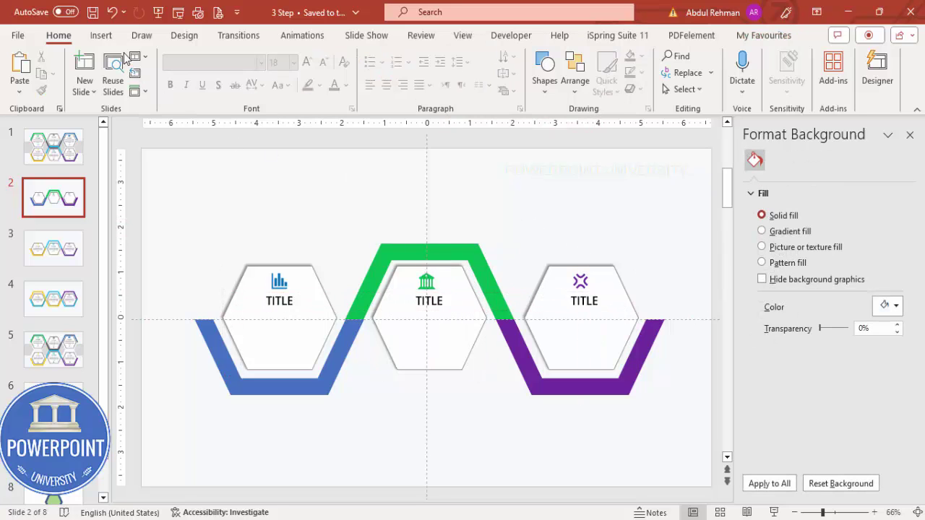
# Add a text box of =lorem(1) sample text, trimmed of its extra sentences.
pyautogui.click(101, 35)
pyautogui.click(651, 71)
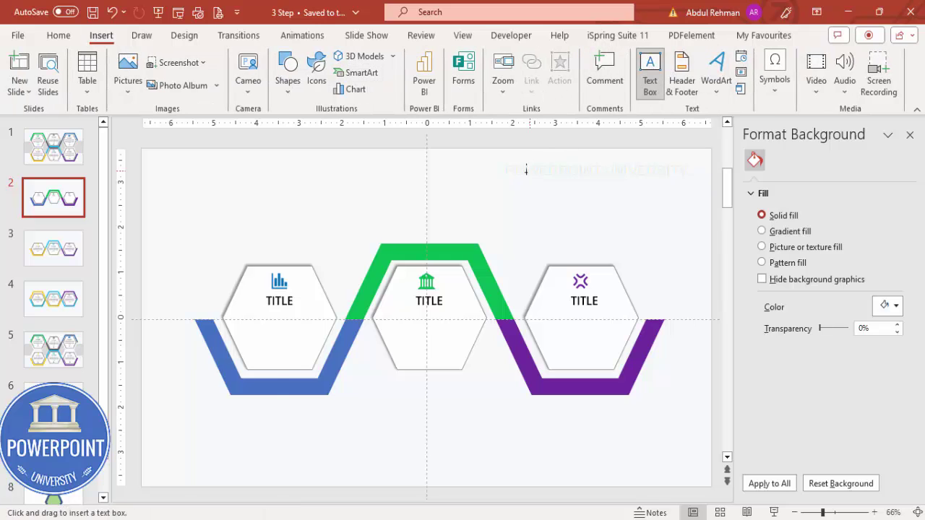
pyautogui.moveTo(514, 170); pyautogui.dragTo(610, 227)
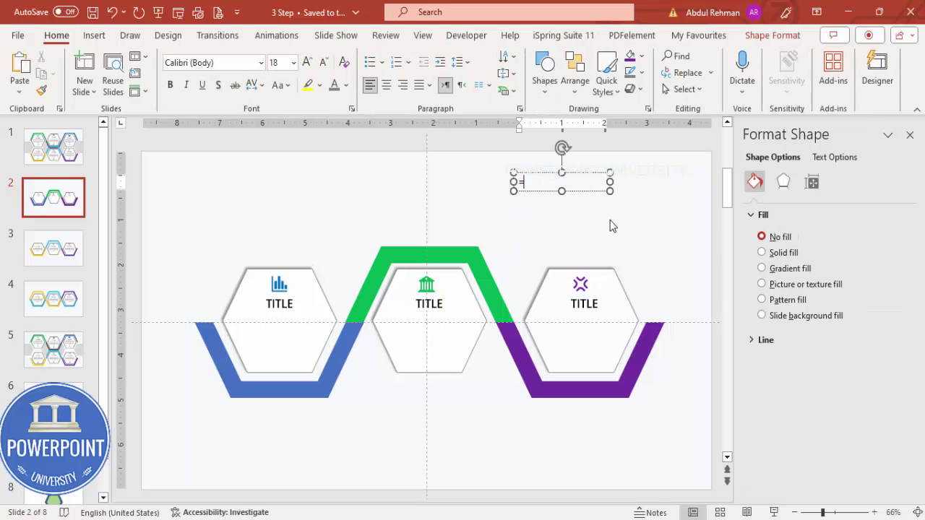
pyautogui.write('=lorem(1)')
pyautogui.press('Return')
pyautogui.moveTo(525, 266); pyautogui.dragTo(685, 431)
pyautogui.press('Delete')
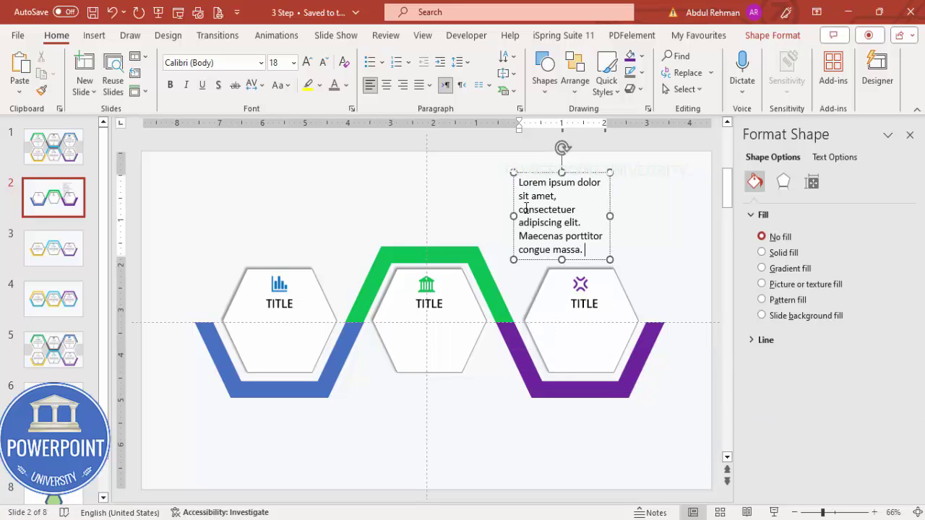
pyautogui.click(541, 173)
# Centre the description text, reduce it to 12 pt, and colour it grey.
pyautogui.click(387, 86)
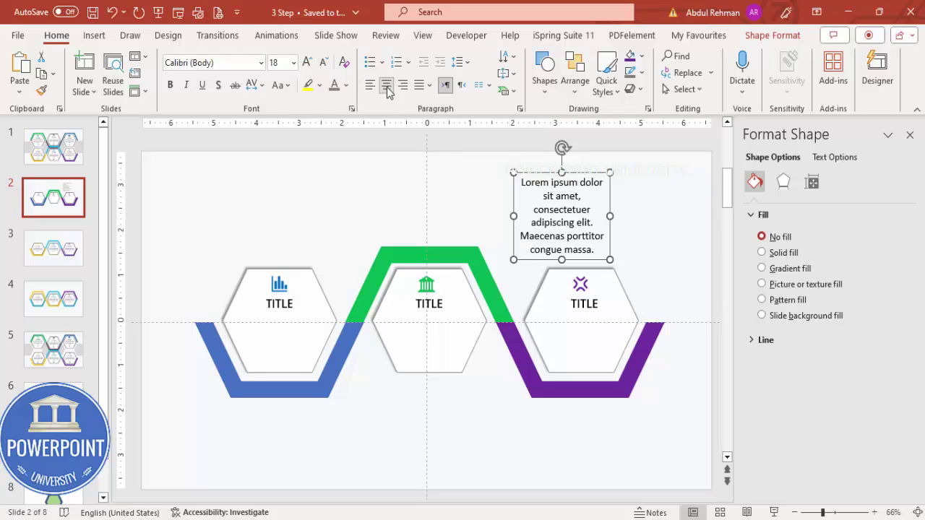
pyautogui.click(324, 63)
pyautogui.click(324, 63)
pyautogui.click(324, 63)
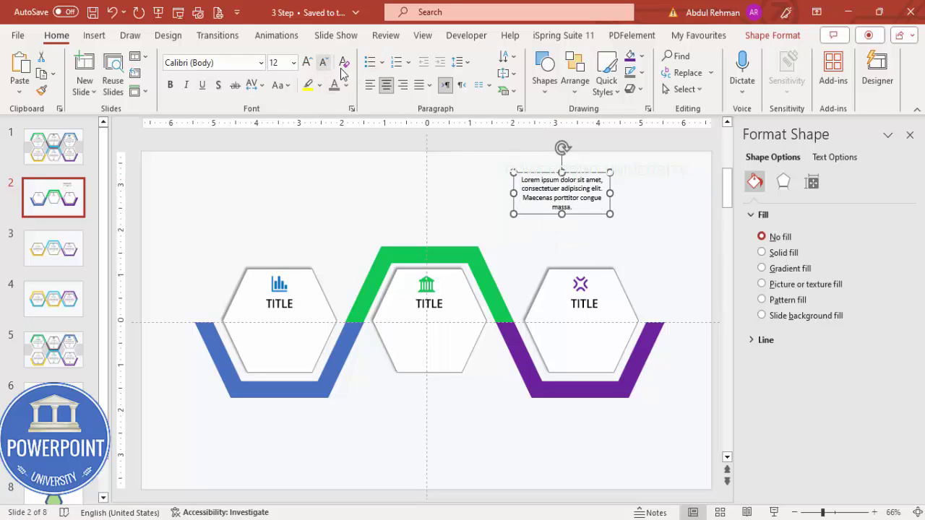
pyautogui.click(347, 85)
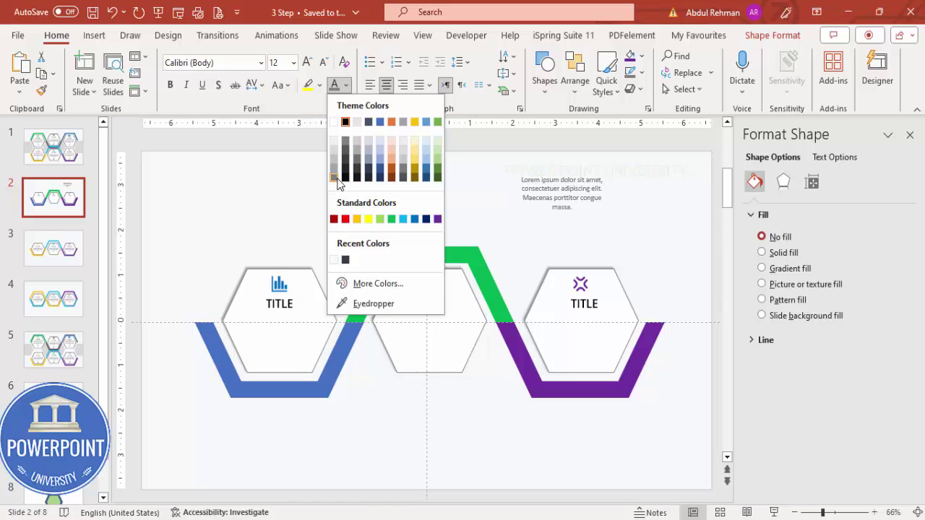
pyautogui.click(340, 187)
# Position the description under TITLE in the left hexagon and copy it across.
pyautogui.moveTo(593, 173); pyautogui.dragTo(311, 309)
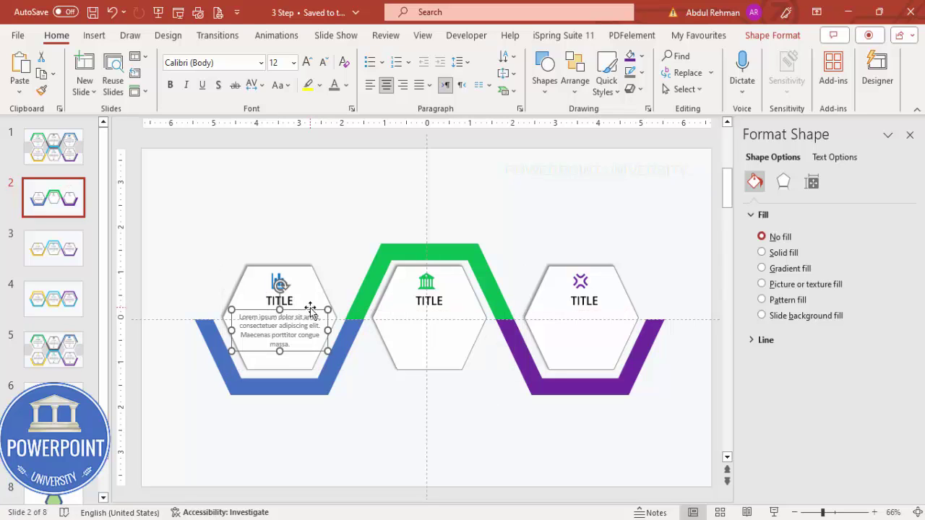
pyautogui.press('Up')
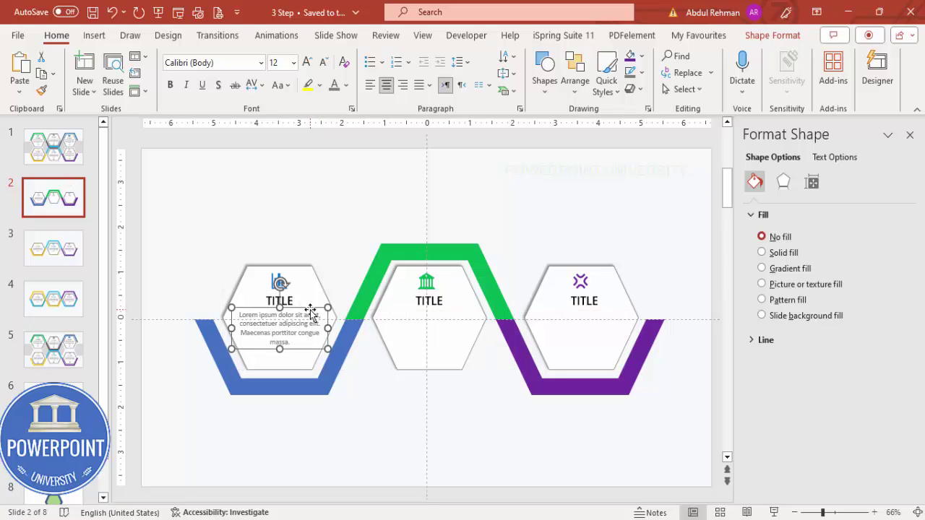
pyautogui.moveTo(310, 309); pyautogui.dragTo(613, 319)
pyautogui.click(649, 247)
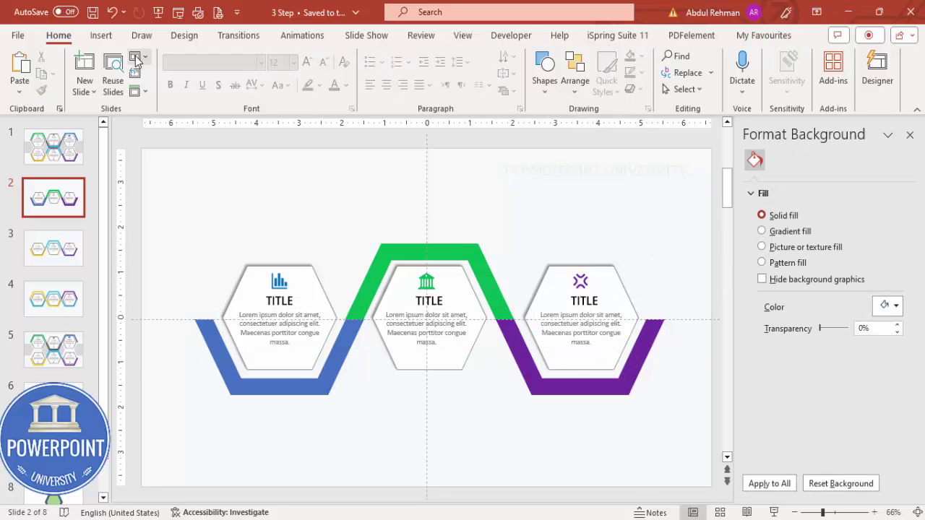
# Insert a small text box containing the number 1.
pyautogui.click(102, 35)
pyautogui.click(650, 80)
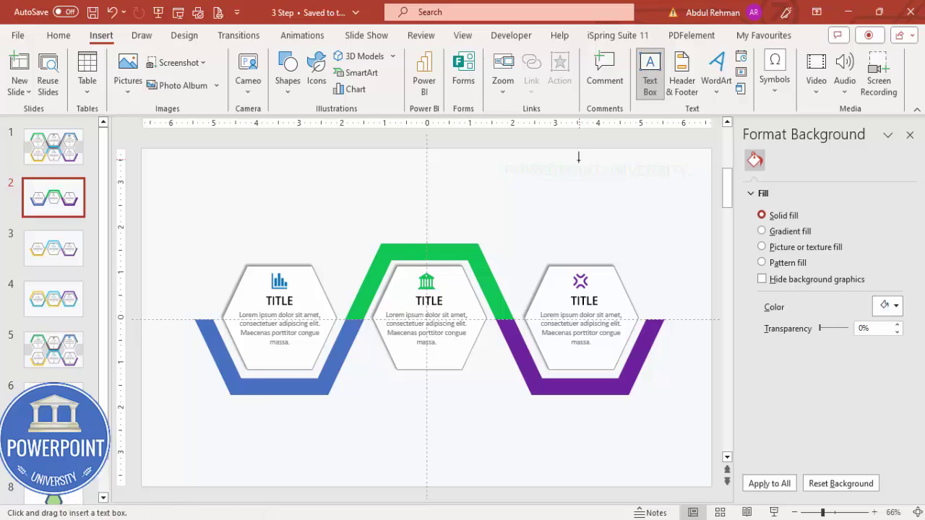
pyautogui.moveTo(580, 160); pyautogui.dragTo(615, 192)
pyautogui.write('1')
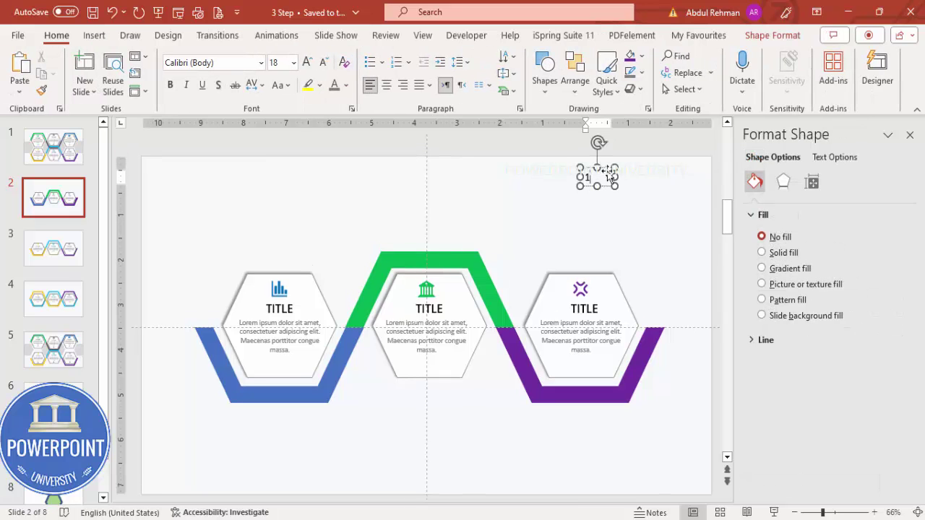
pyautogui.click(610, 174)
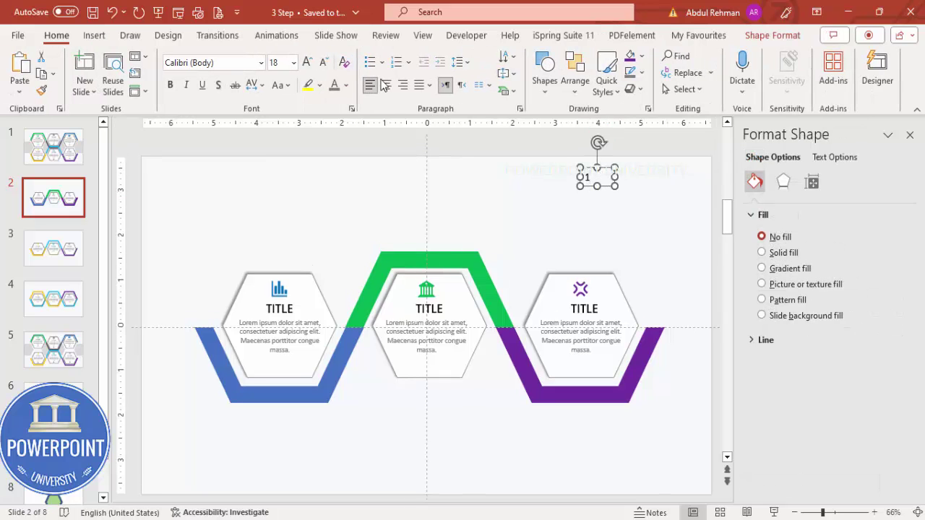
# Make the 1 Open Sans Extrabold, centred, 20 pt, at the left hexagon's bottom.
pyautogui.click(248, 62)
pyautogui.write('Open Sans Semibol')
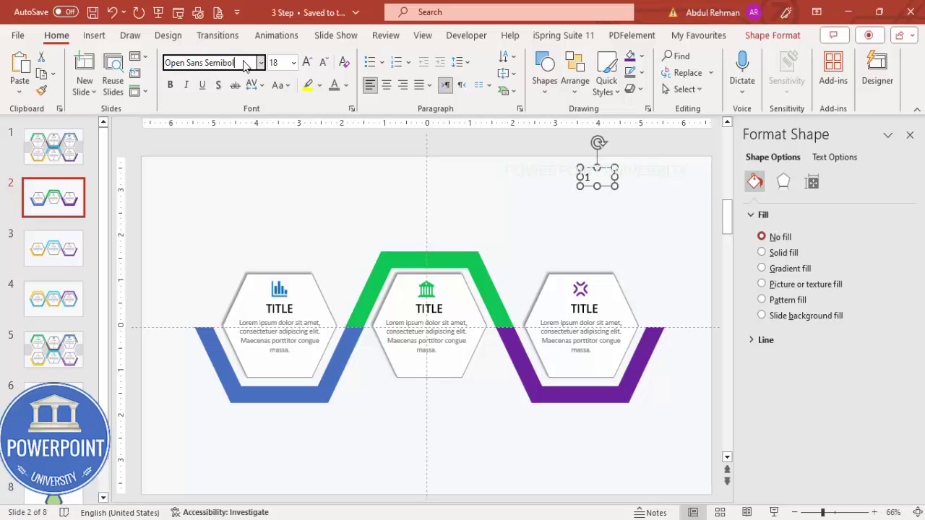
pyautogui.press('BackSpace')
pyautogui.press('BackSpace')
pyautogui.press('BackSpace')
pyautogui.press('BackSpace')
pyautogui.press('BackSpace')
pyautogui.press('BackSpace')
pyautogui.press('BackSpace')
pyautogui.write('Extrabold')
pyautogui.press('Return')
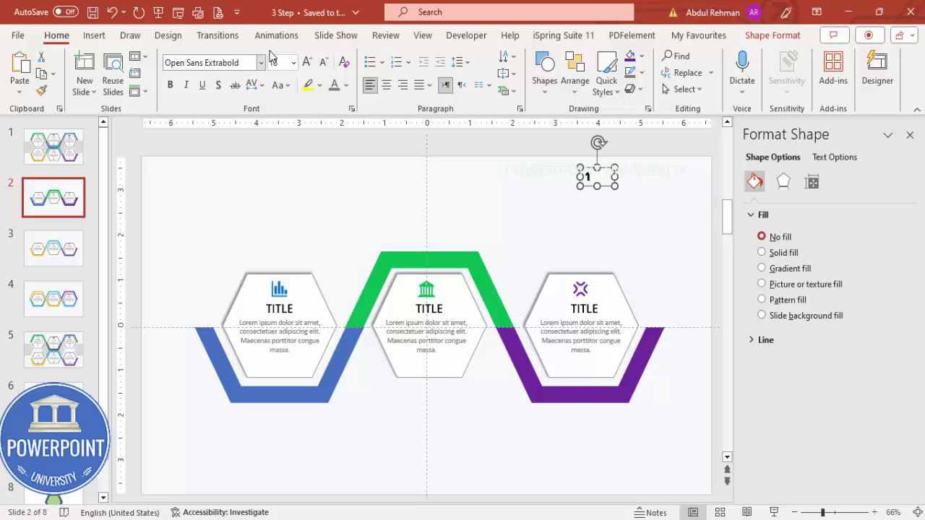
pyautogui.click(386, 84)
pyautogui.click(307, 62)
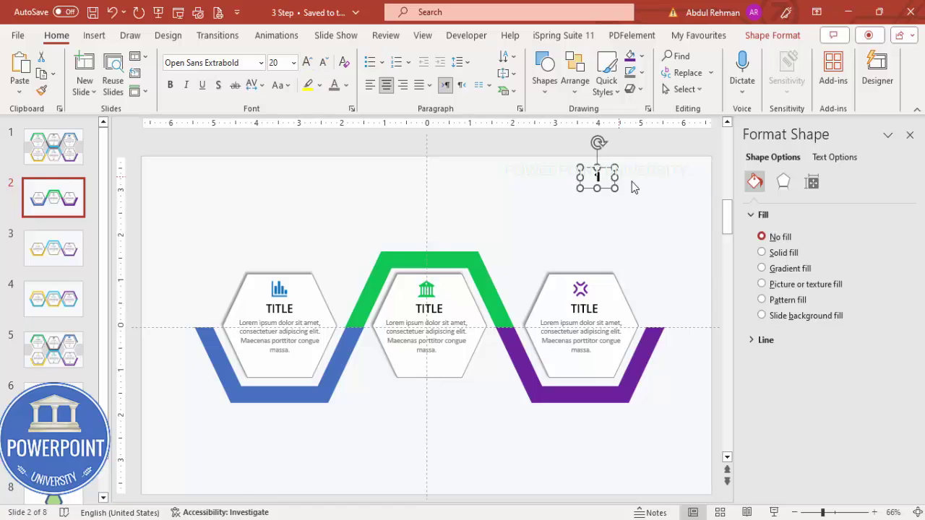
pyautogui.moveTo(611, 170); pyautogui.dragTo(590, 354)
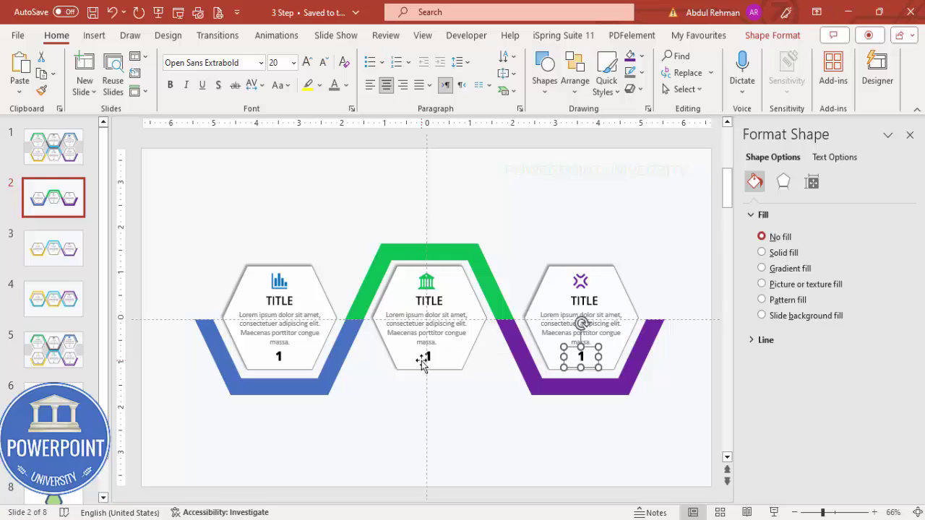
# Change the copied numbers in the middle and right hexagons to 2 and 3.
pyautogui.click(429, 356)
pyautogui.press('BackSpace')
pyautogui.write('2')
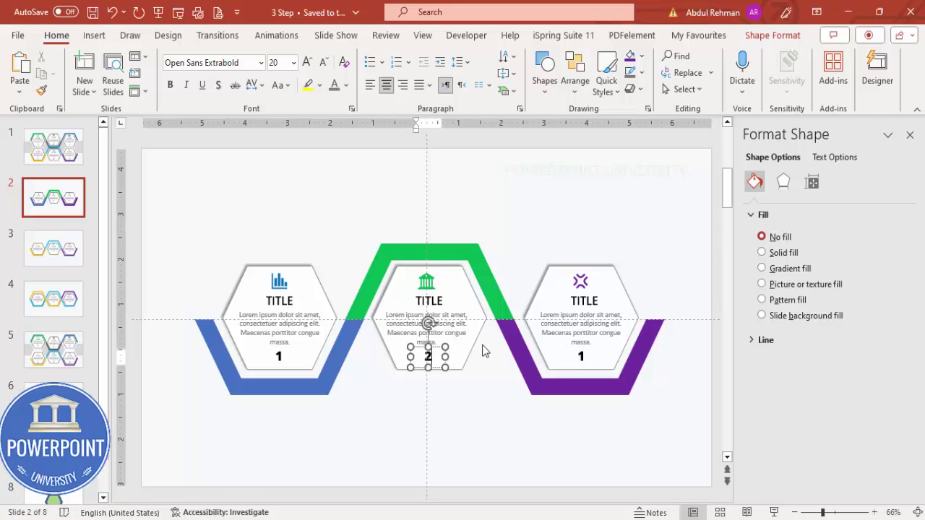
pyautogui.click(586, 359)
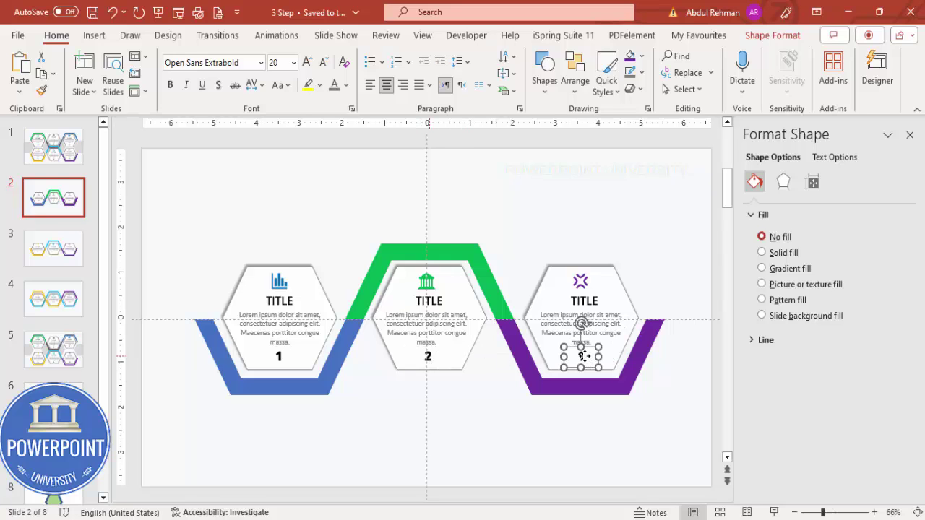
pyautogui.click(582, 357)
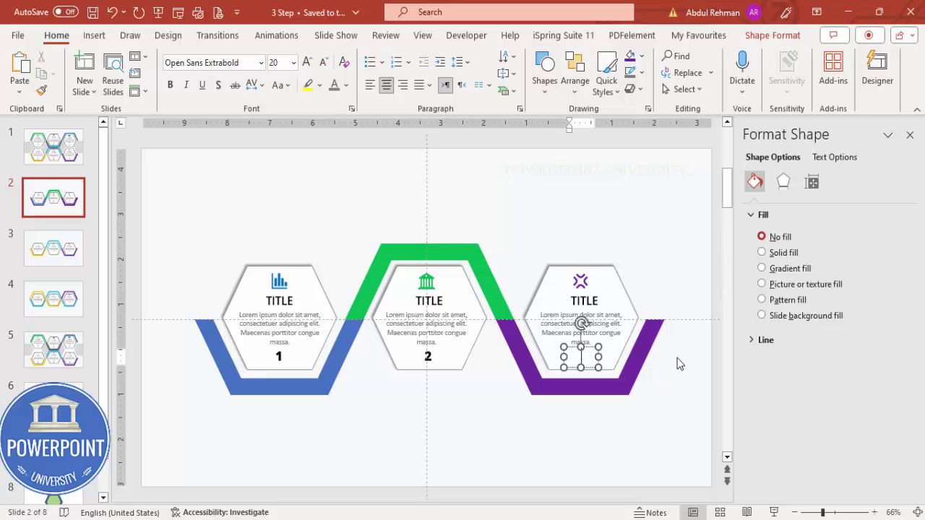
pyautogui.click(552, 220)
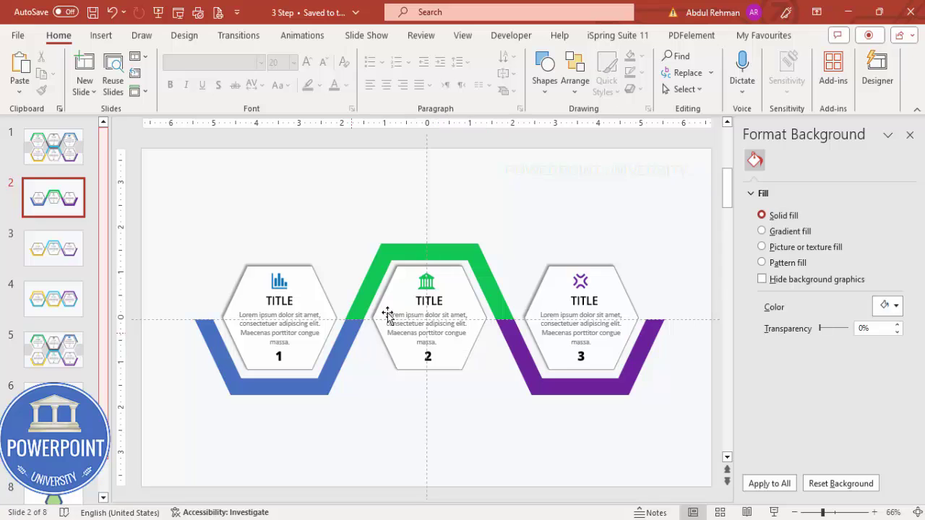
# Duplicate slide 2 and move its whole infographic down the slide.
pyautogui.rightClick(52, 209)
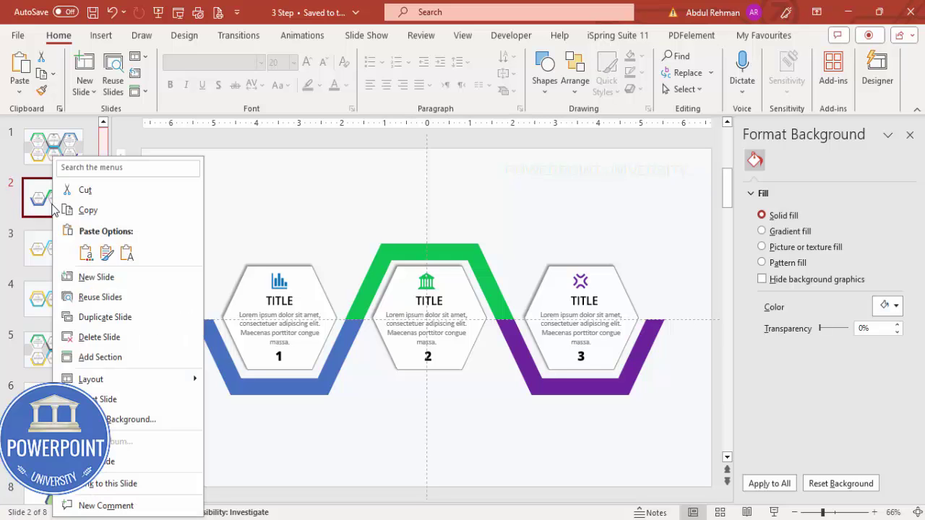
pyautogui.click(116, 318)
pyautogui.click(174, 227)
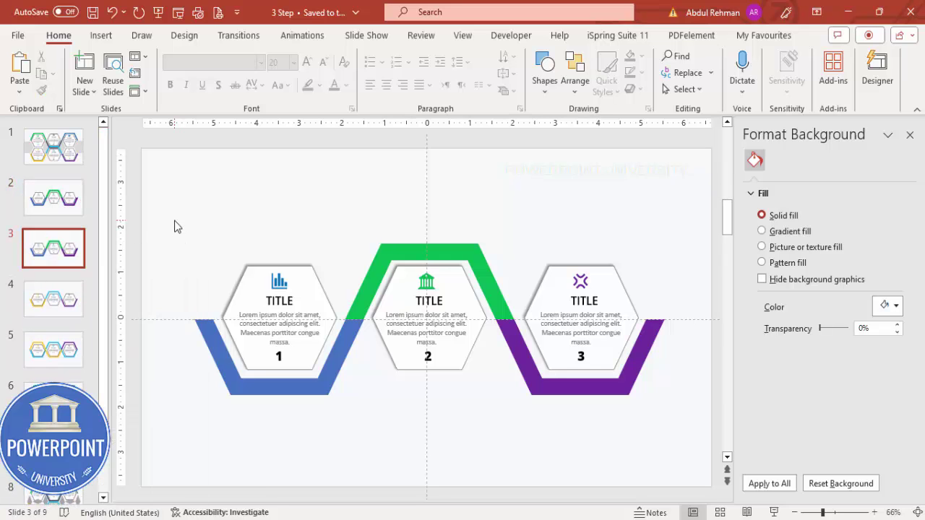
pyautogui.moveTo(162, 177); pyautogui.dragTo(658, 512)
pyautogui.moveTo(683, 510); pyautogui.dragTo(683, 509)
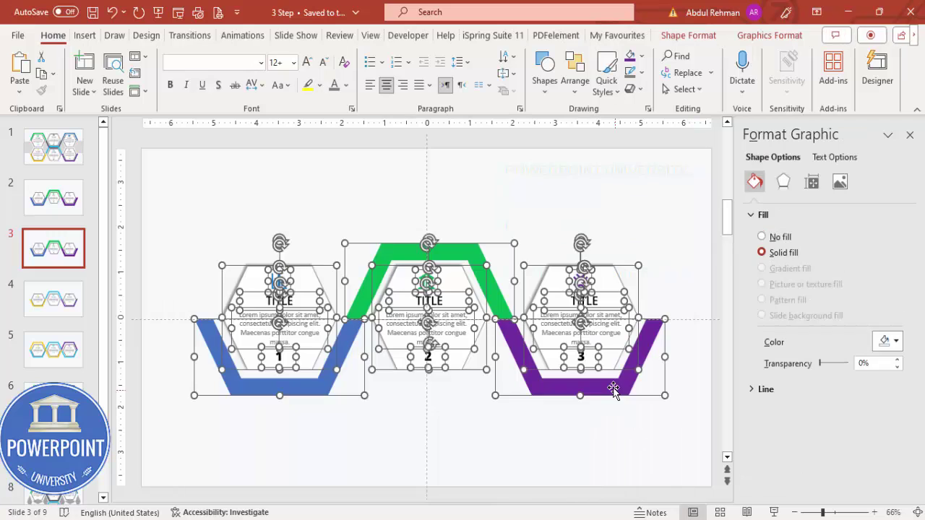
pyautogui.moveTo(612, 388); pyautogui.dragTo(614, 462)
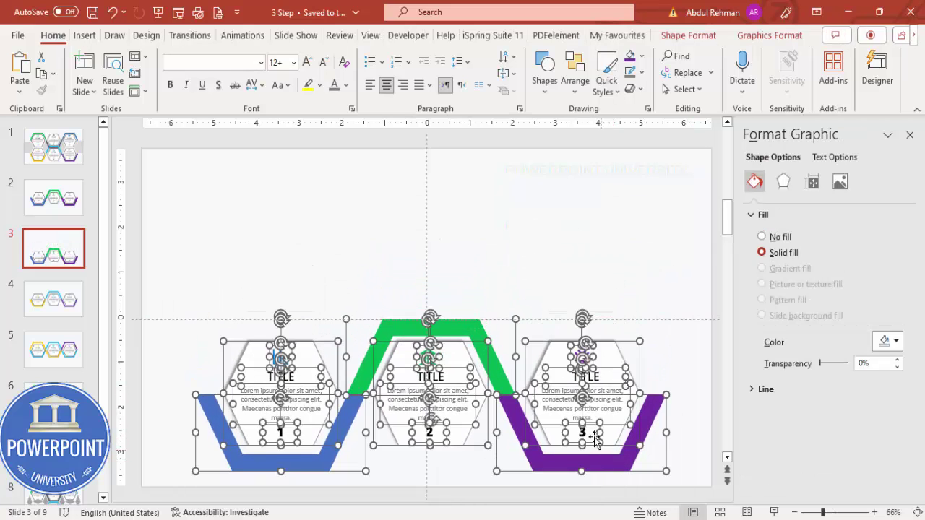
# Copy the blue, green and purple wave segments above the originals.
pyautogui.click(354, 315)
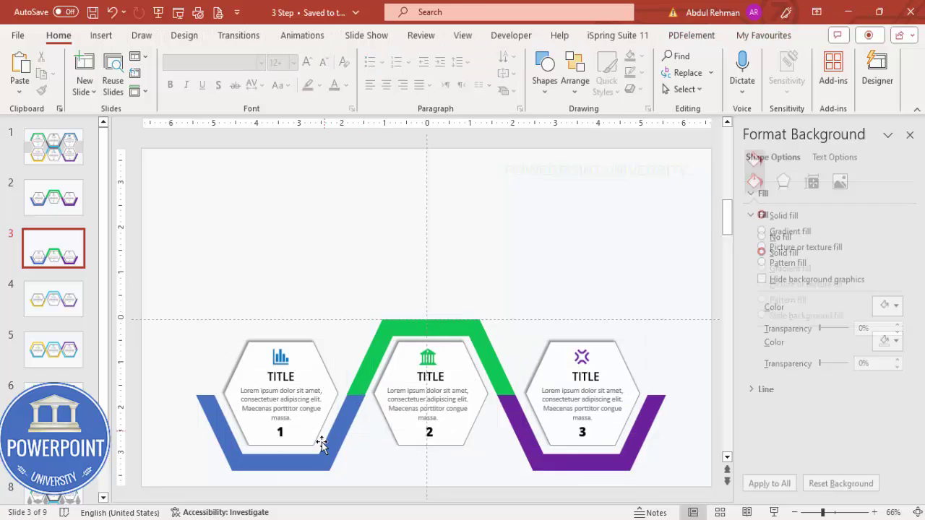
pyautogui.click(326, 458)
pyautogui.keyDown('shift'); pyautogui.click(374, 350); pyautogui.keyUp('shift')
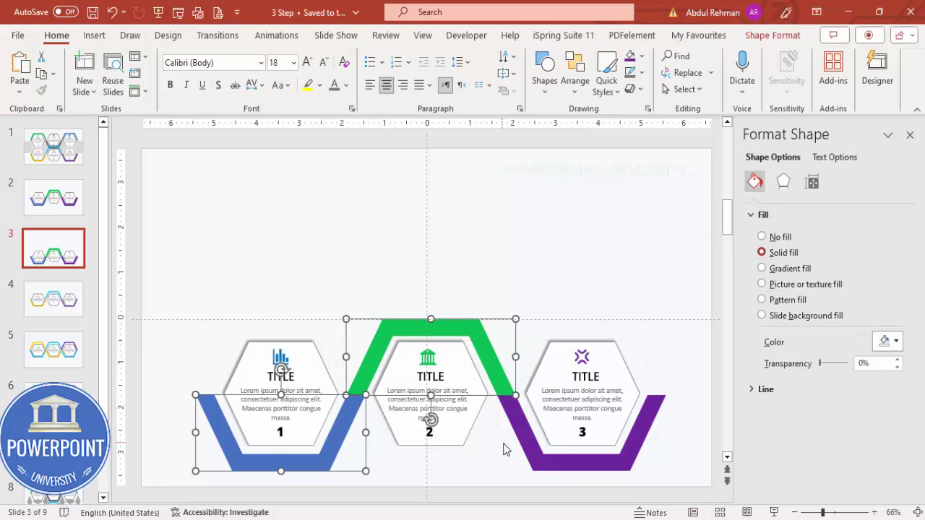
pyautogui.keyDown('shift'); pyautogui.click(525, 447); pyautogui.keyUp('shift')
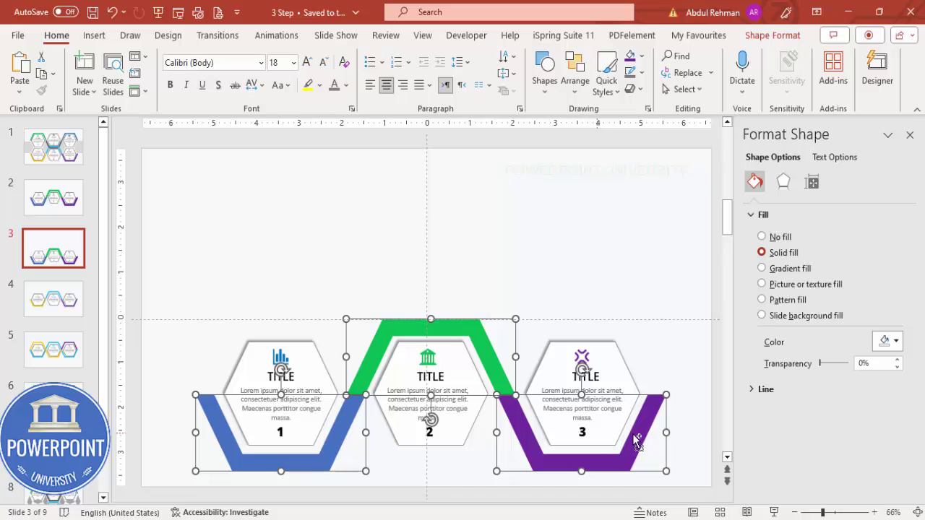
pyautogui.moveTo(636, 441); pyautogui.dragTo(653, 289)
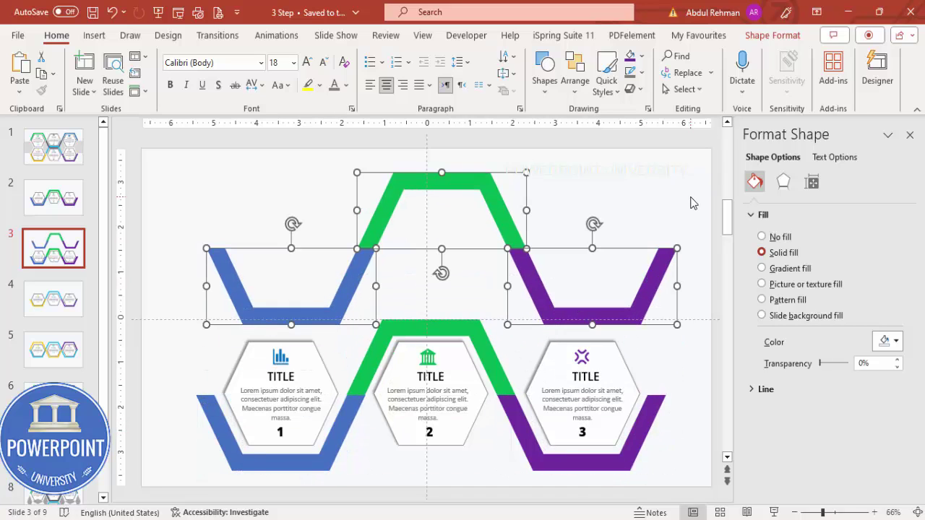
# Group the copied wave segments, flip them vertically, and nudge them up.
pyautogui.hotkey('ctrl', 'g')
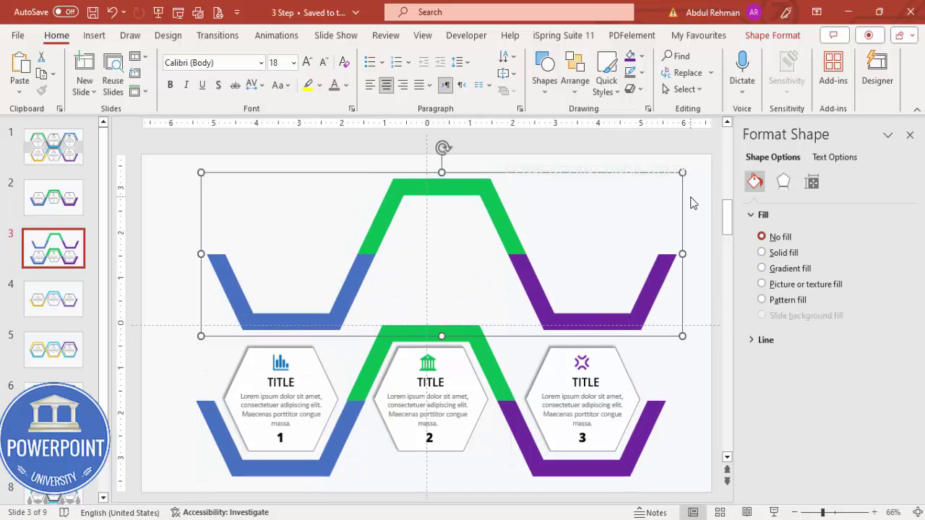
pyautogui.click(773, 36)
pyautogui.click(771, 89)
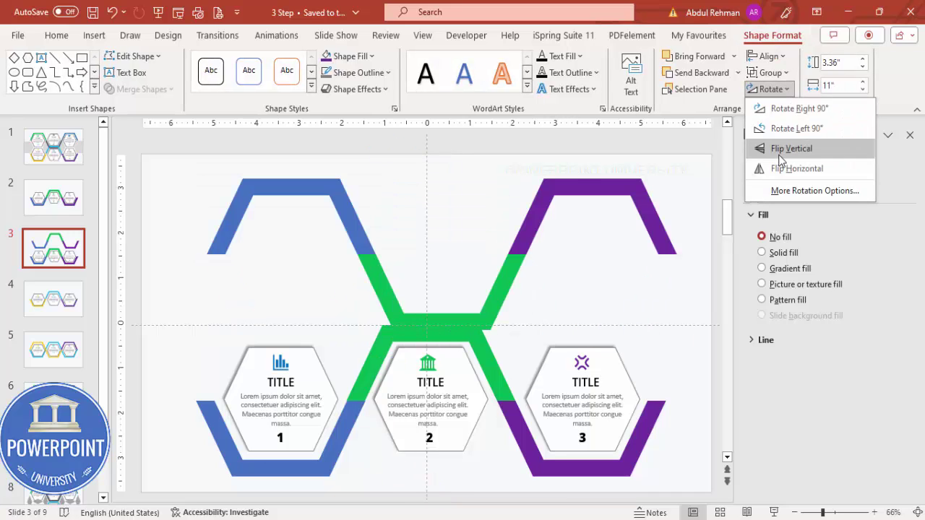
pyautogui.click(780, 152)
pyautogui.moveTo(533, 221)
pyautogui.mouseDown()
pyautogui.moveTo(532, 209)
pyautogui.moveTo(524, 213)
pyautogui.mouseUp()
# Fill the upper segments gold, navy and orange from left to right.
pyautogui.click(266, 180)
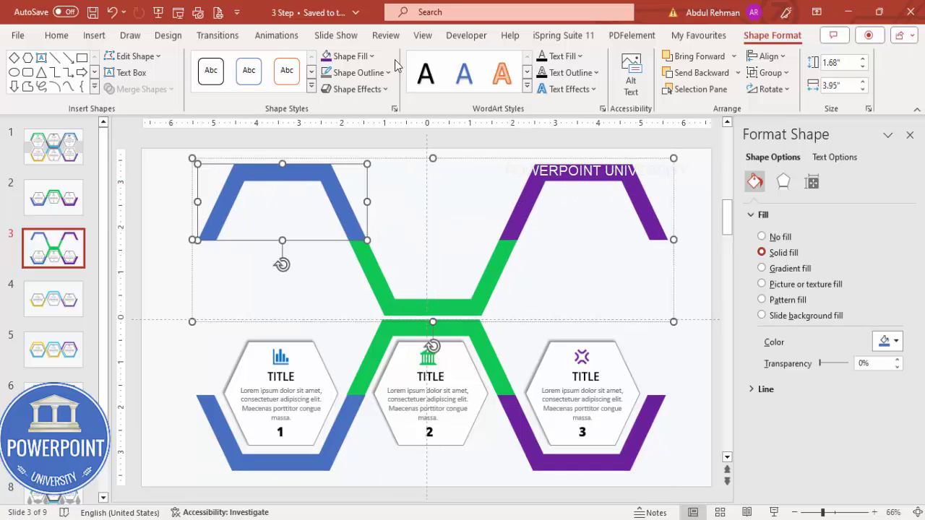
pyautogui.click(371, 57)
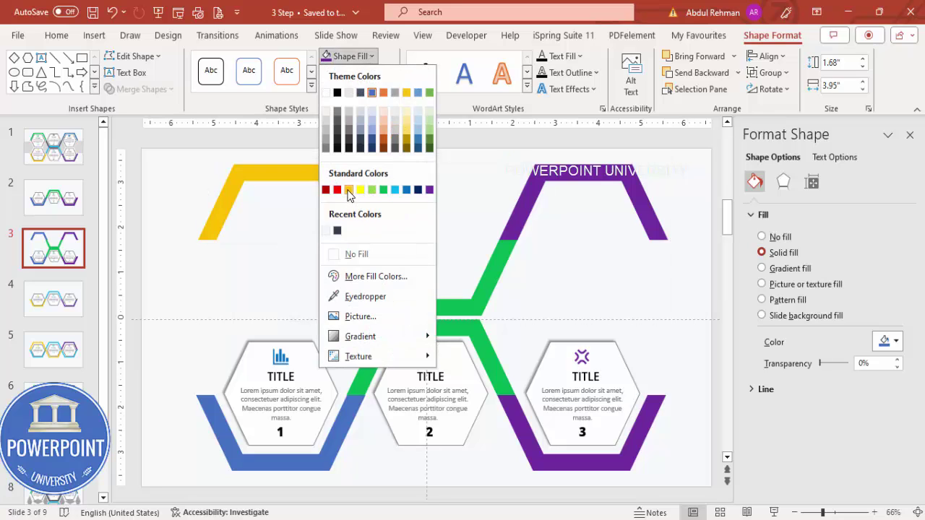
pyautogui.click(349, 190)
pyautogui.click(476, 295)
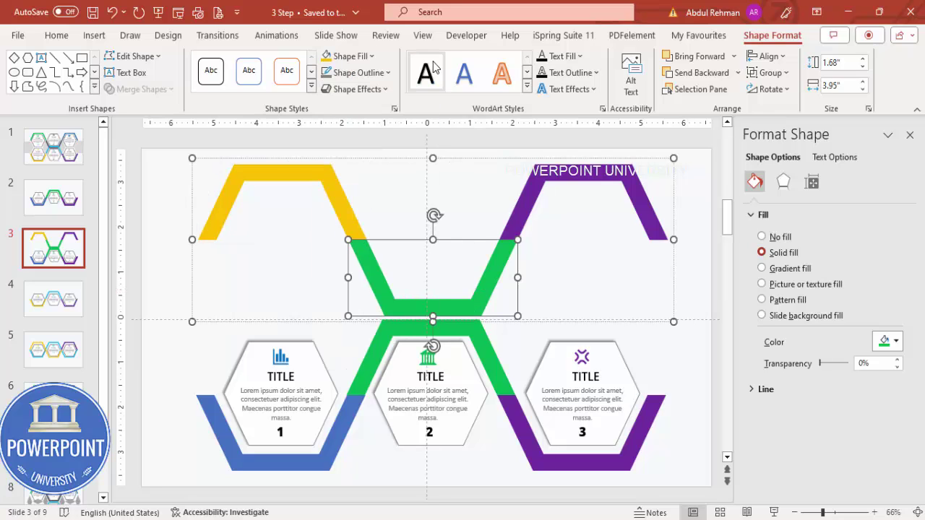
pyautogui.click(366, 57)
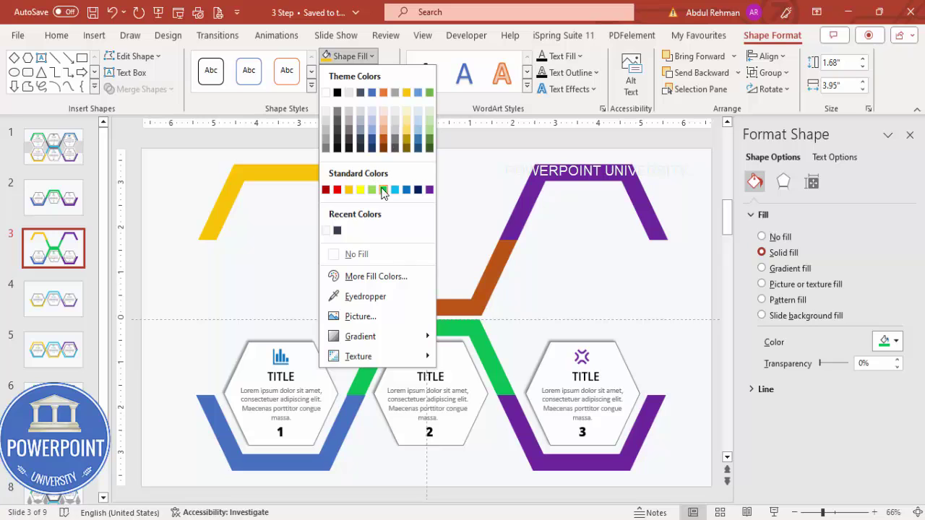
pyautogui.click(418, 190)
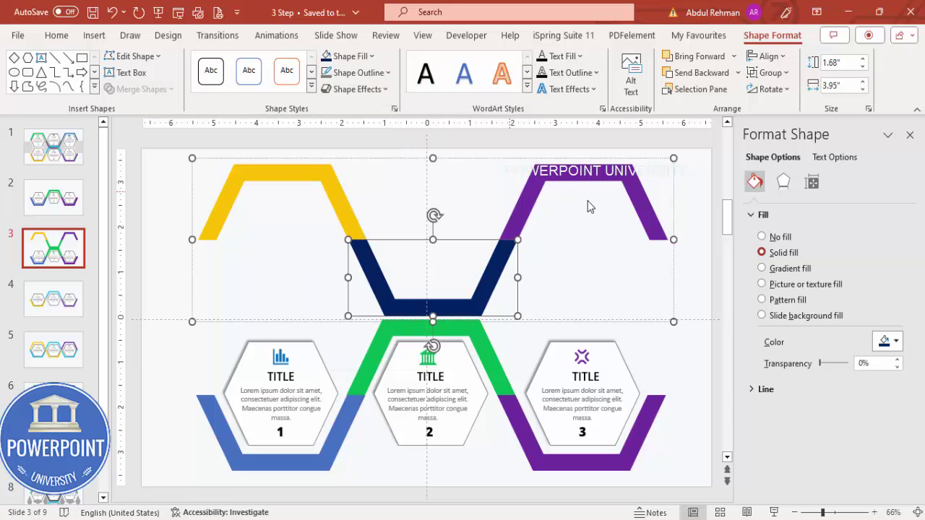
pyautogui.click(548, 181)
pyautogui.click(347, 56)
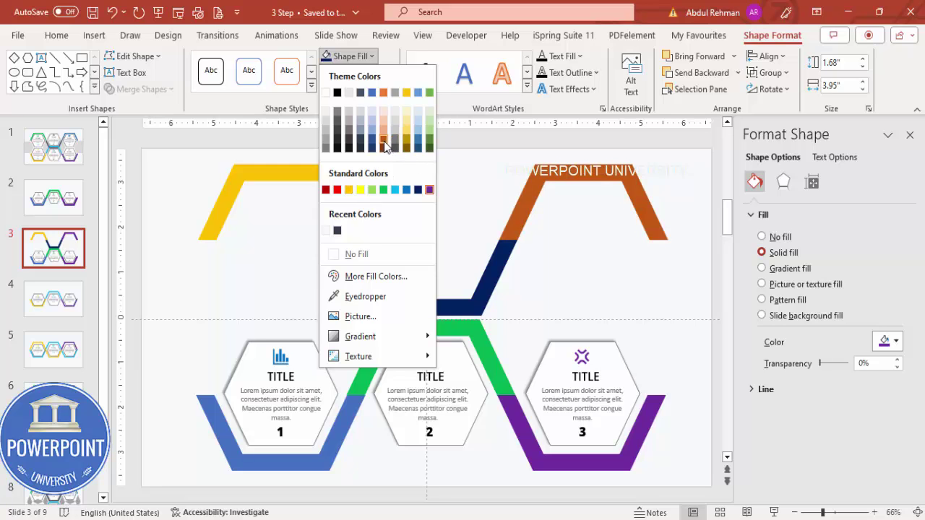
pyautogui.click(384, 141)
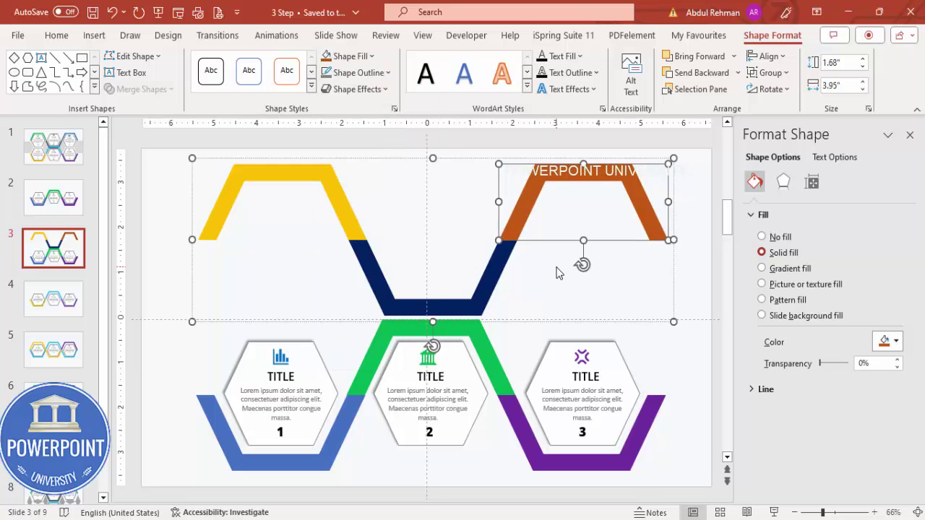
pyautogui.click(551, 275)
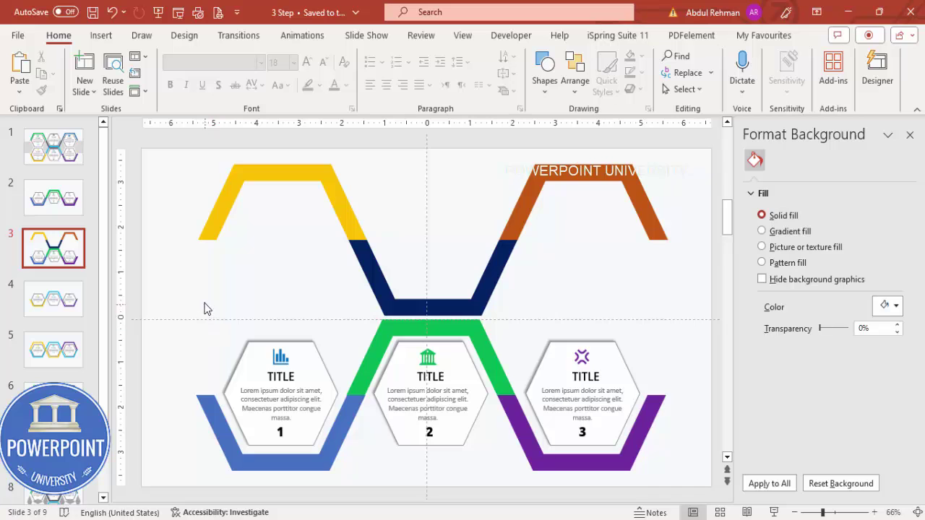
# Group the first hexagon card and copy it onto the three upper segments.
pyautogui.moveTo(233, 366); pyautogui.dragTo(351, 477)
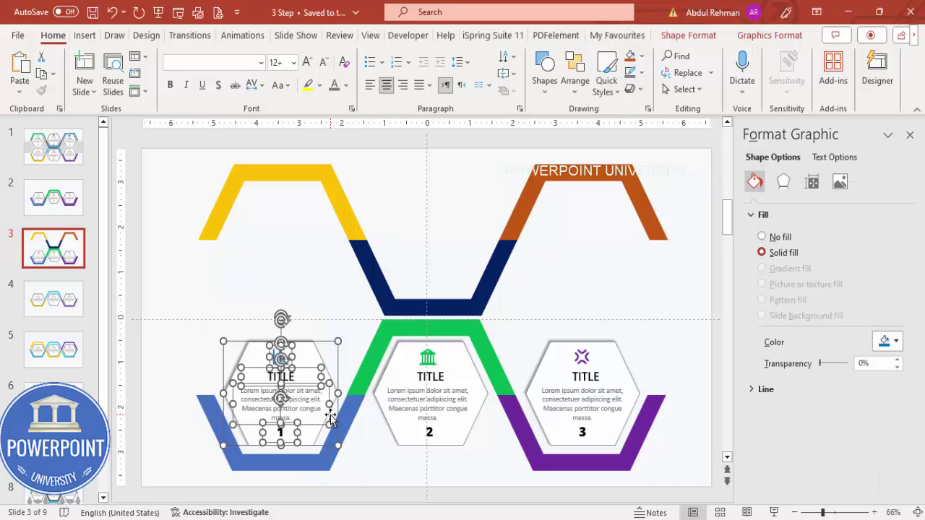
pyautogui.hotkey('ctrl', 'g')
pyautogui.moveTo(329, 416); pyautogui.dragTo(611, 232)
pyautogui.click(658, 325)
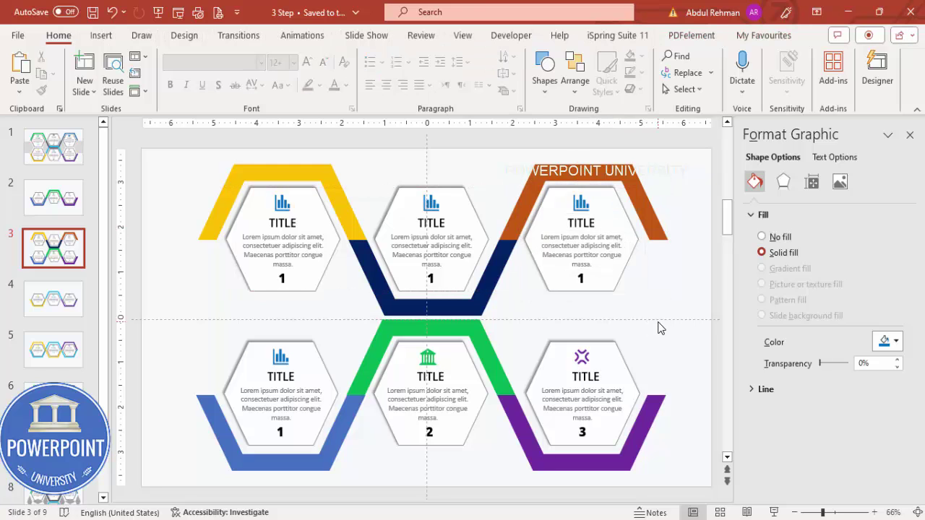
# Renumber the six cards 1 to 6, top row first.
pyautogui.click(433, 278)
pyautogui.click(462, 273)
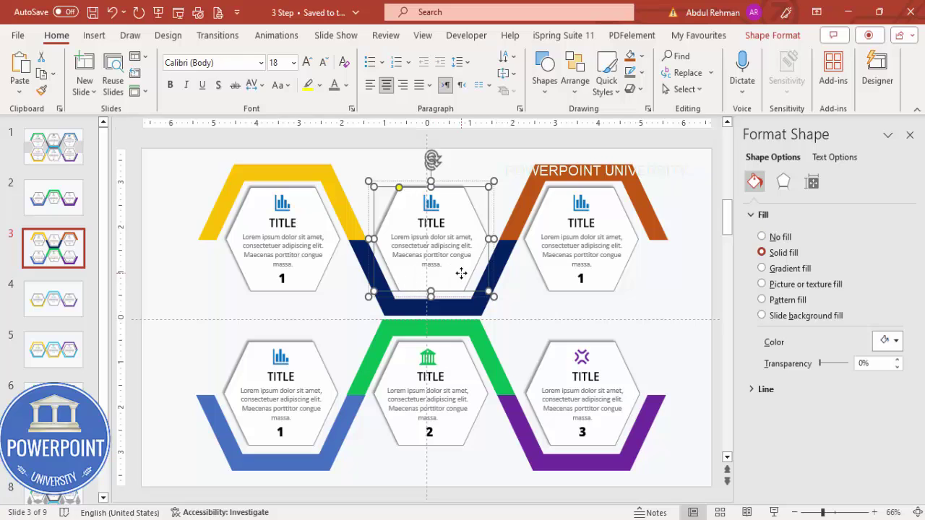
pyautogui.click(434, 279)
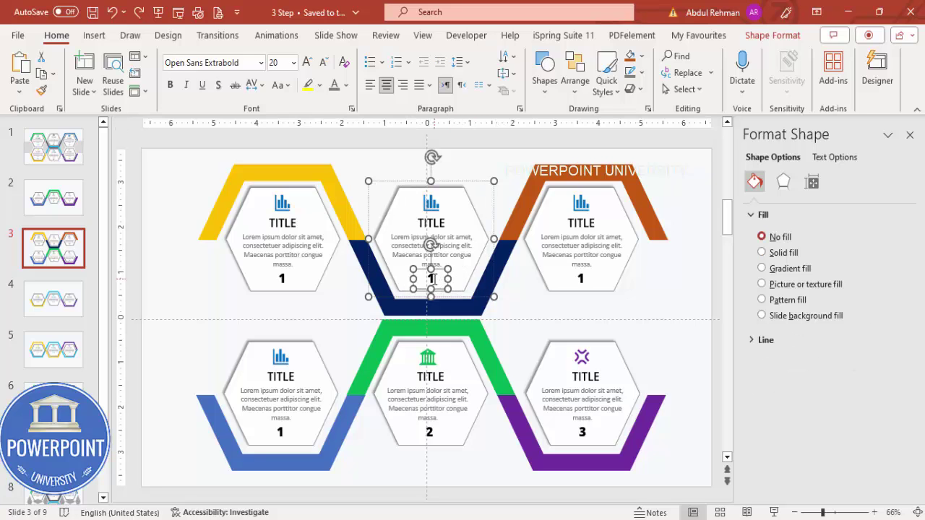
pyautogui.click(582, 278)
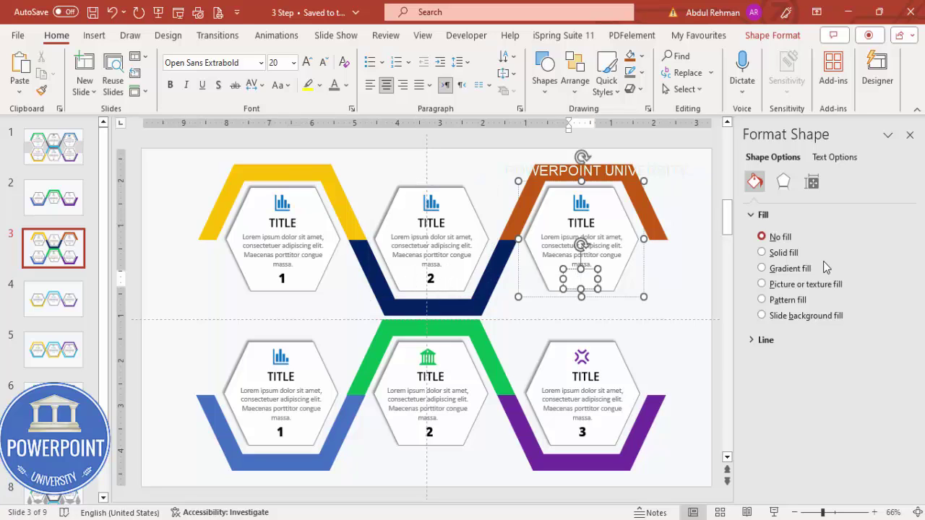
pyautogui.click(281, 434)
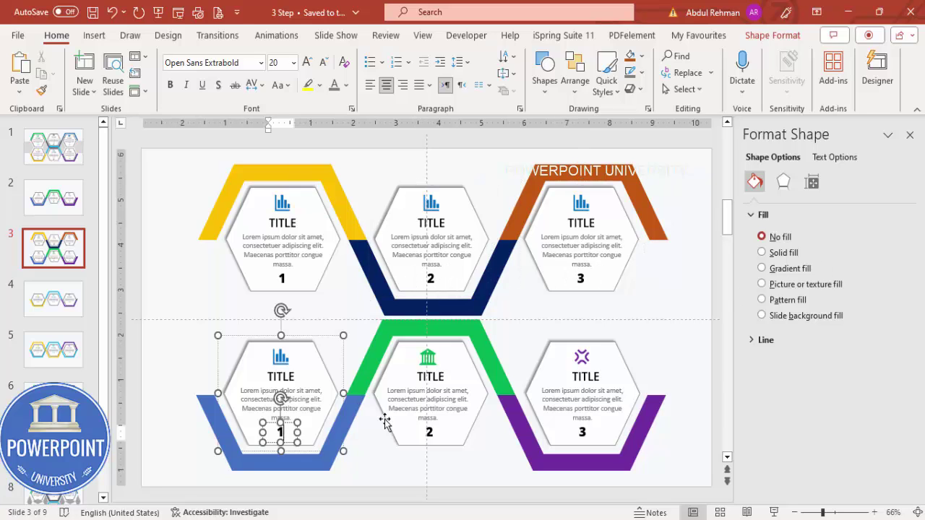
pyautogui.click(429, 432)
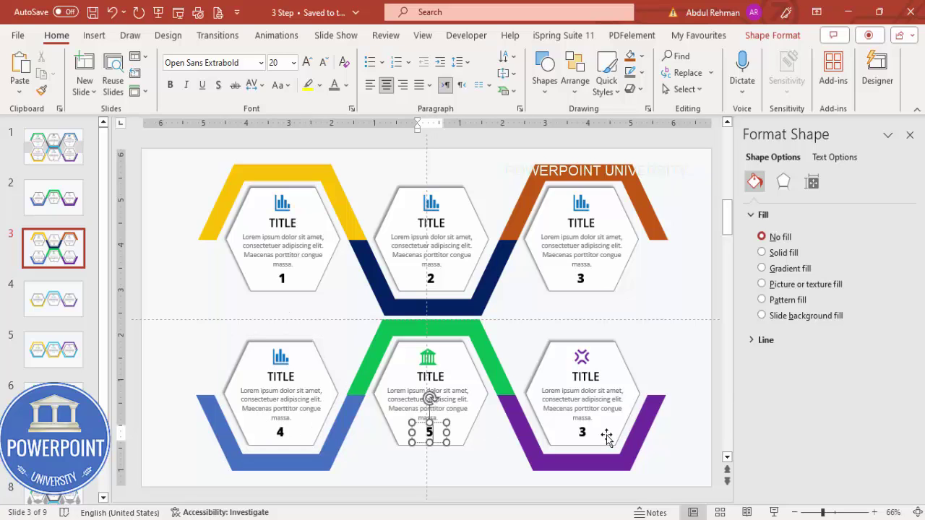
pyautogui.click(584, 434)
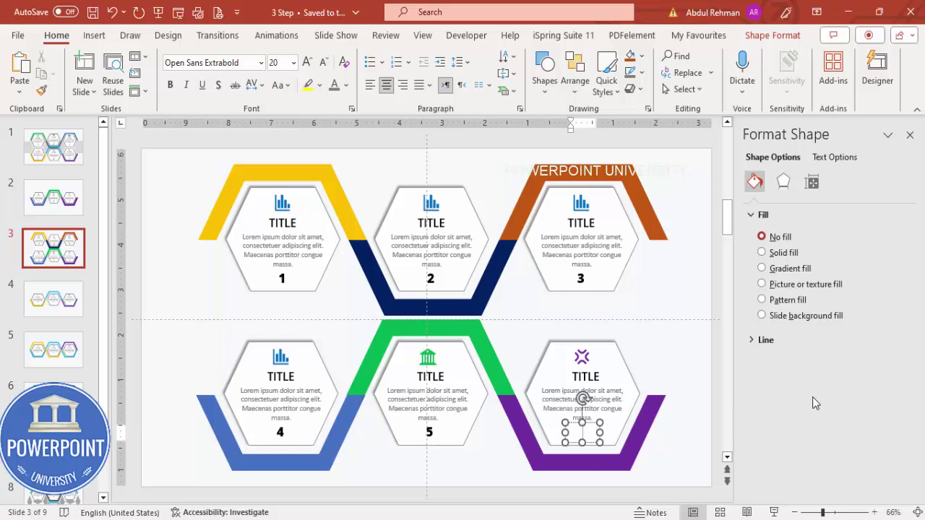
pyautogui.write('6')
pyautogui.click(647, 290)
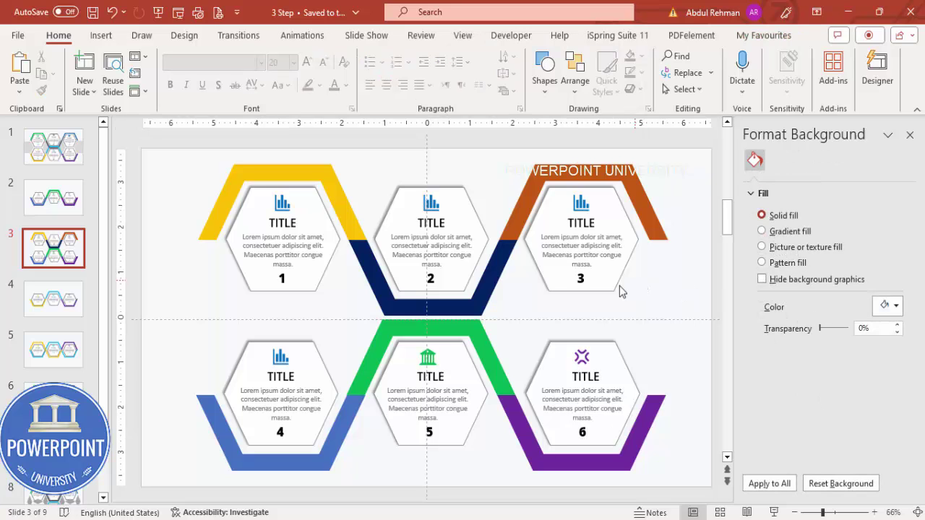
pyautogui.click(281, 202)
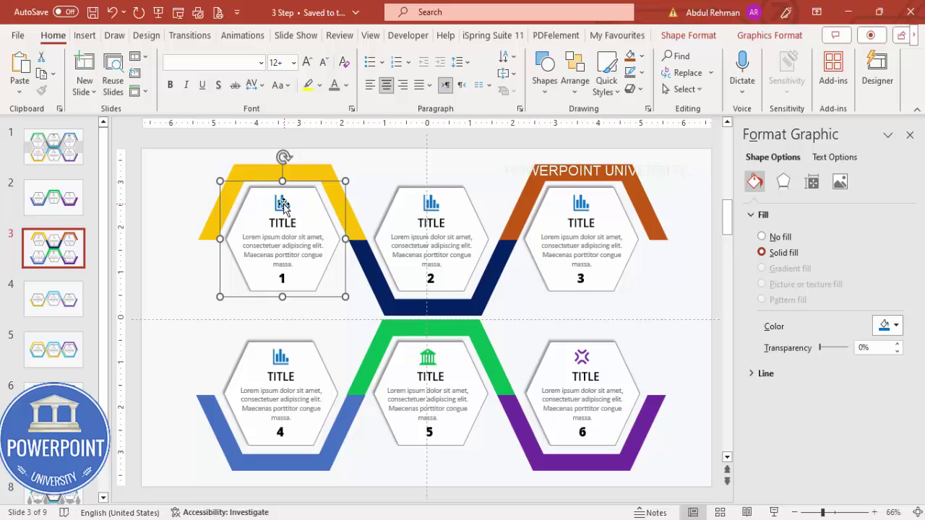
pyautogui.click(281, 202)
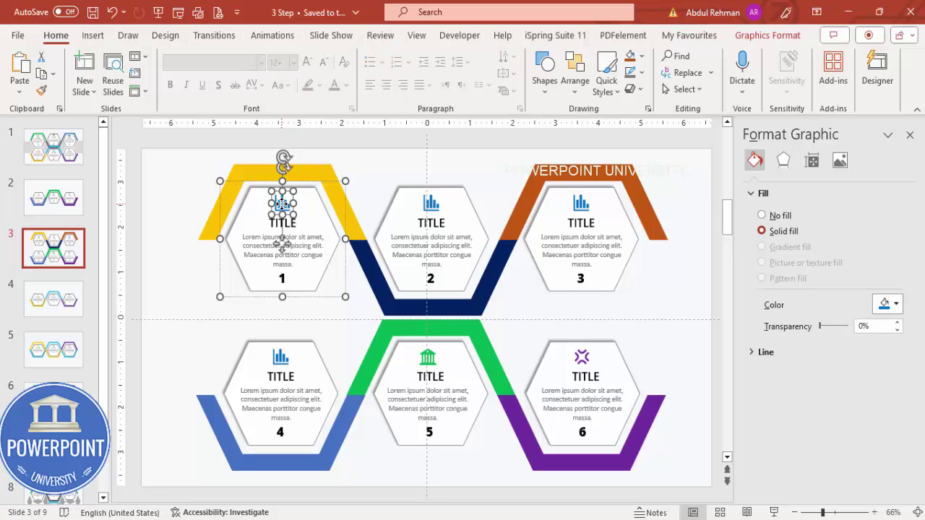
# Swap card 1's chart icon for the camera-aperture stock icon and fill it yellow.
pyautogui.click(772, 37)
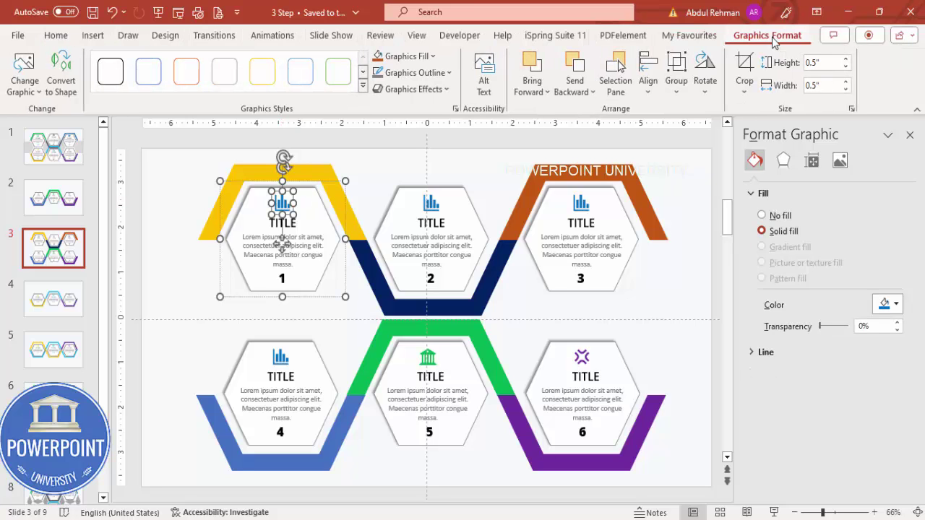
pyautogui.click(32, 94)
pyautogui.click(56, 188)
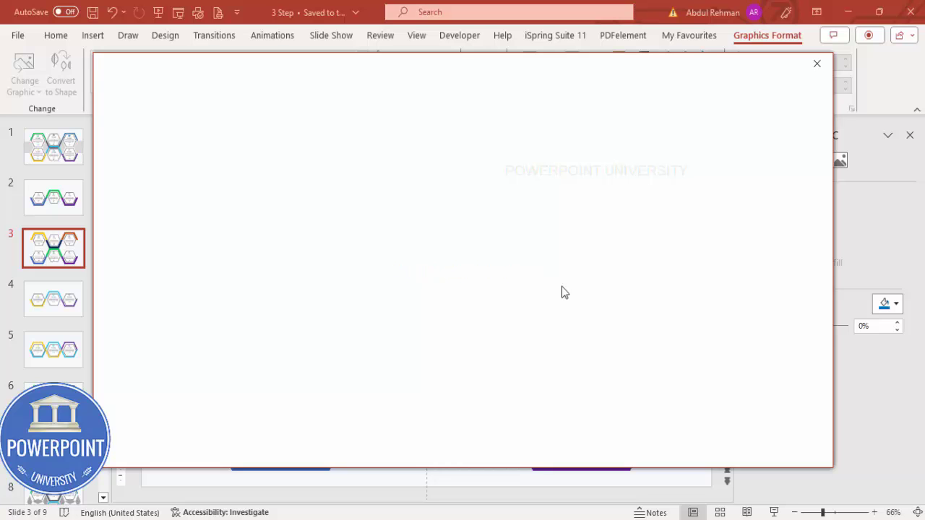
pyautogui.scroll(-3, 557, 296)
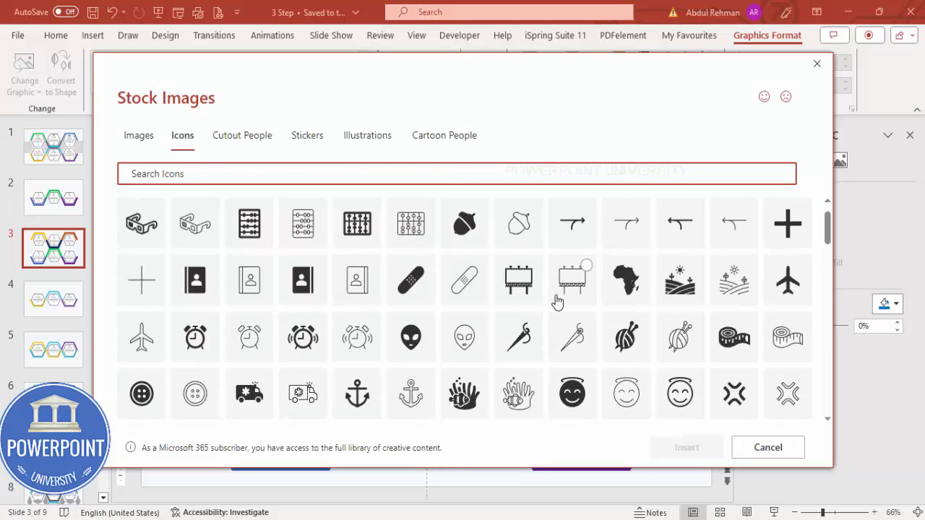
pyautogui.click(470, 315)
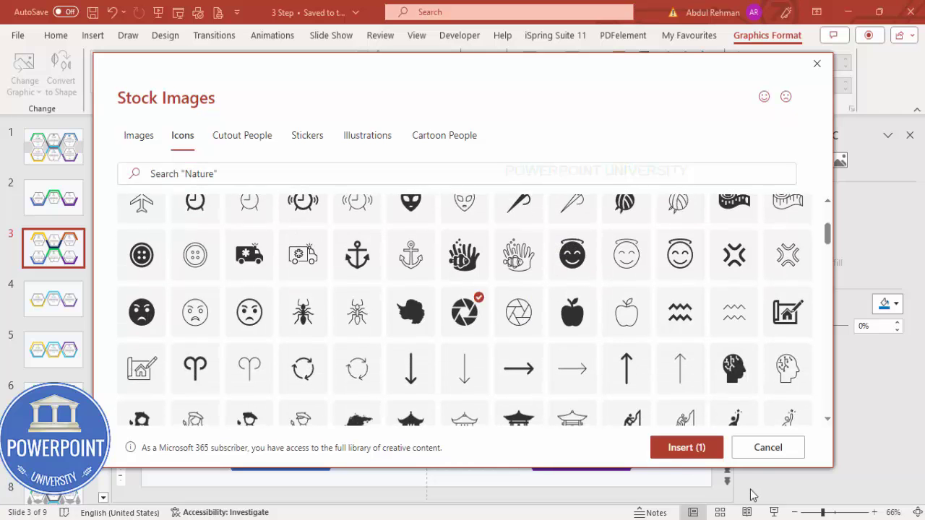
pyautogui.click(685, 449)
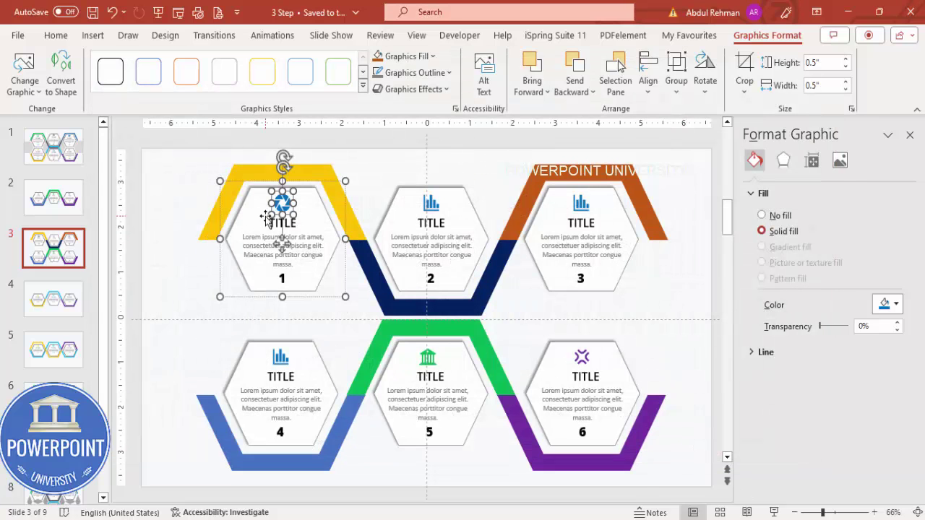
pyautogui.click(408, 56)
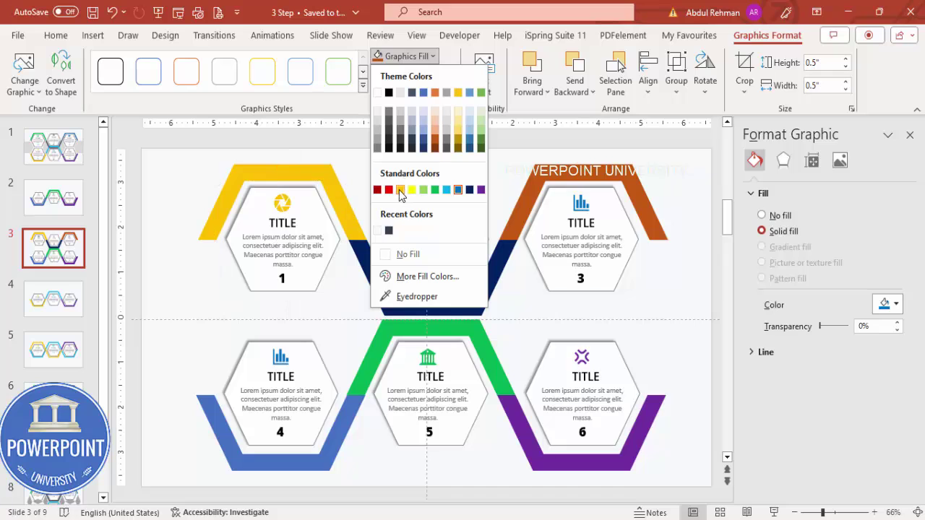
pyautogui.click(400, 191)
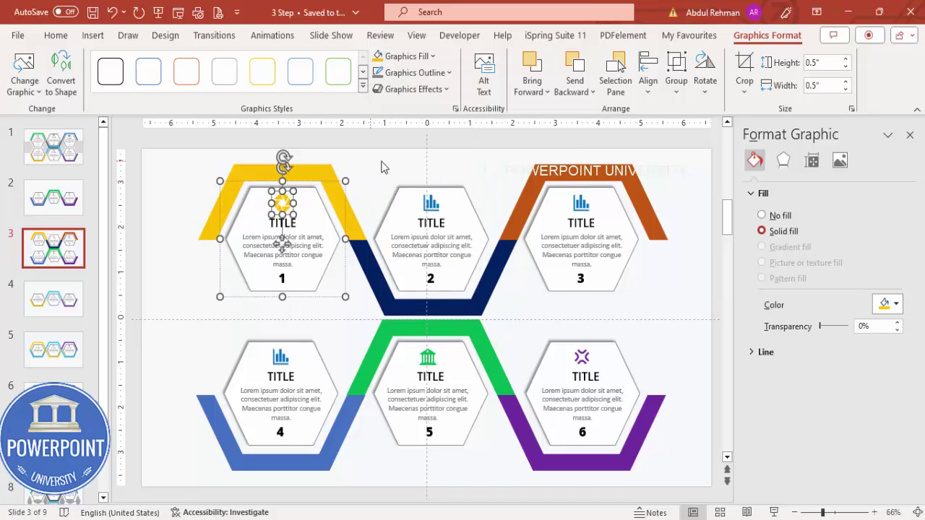
pyautogui.click(431, 204)
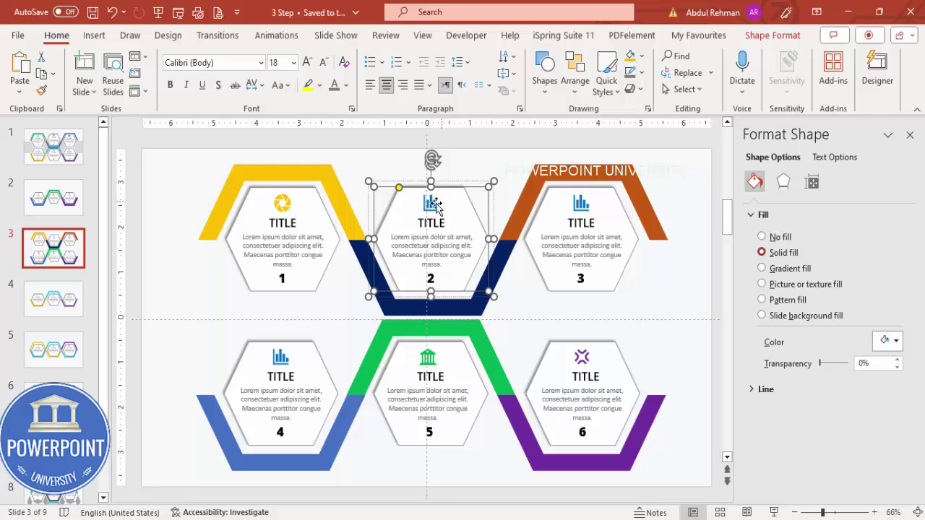
# Swap card 2's icon for the basketball stock icon and fill it dark blue.
pyautogui.click(432, 204)
pyautogui.click(767, 35)
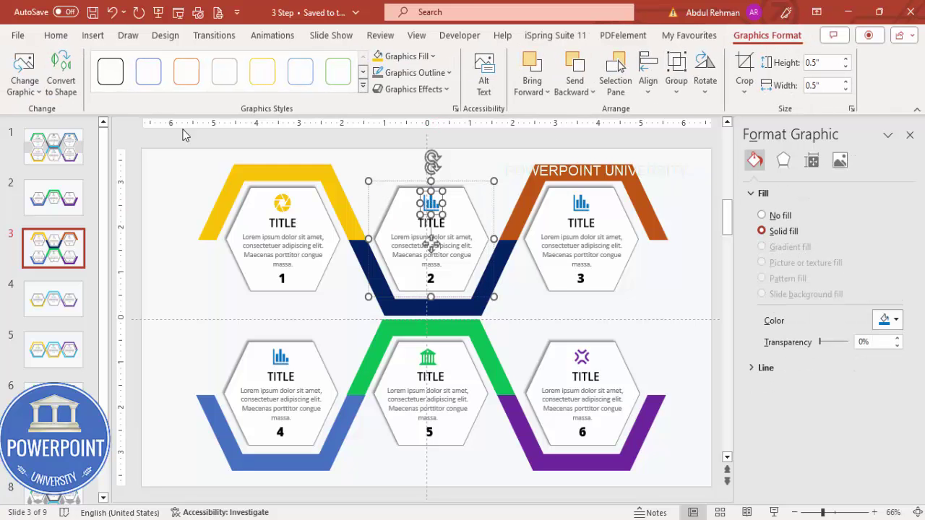
pyautogui.click(24, 85)
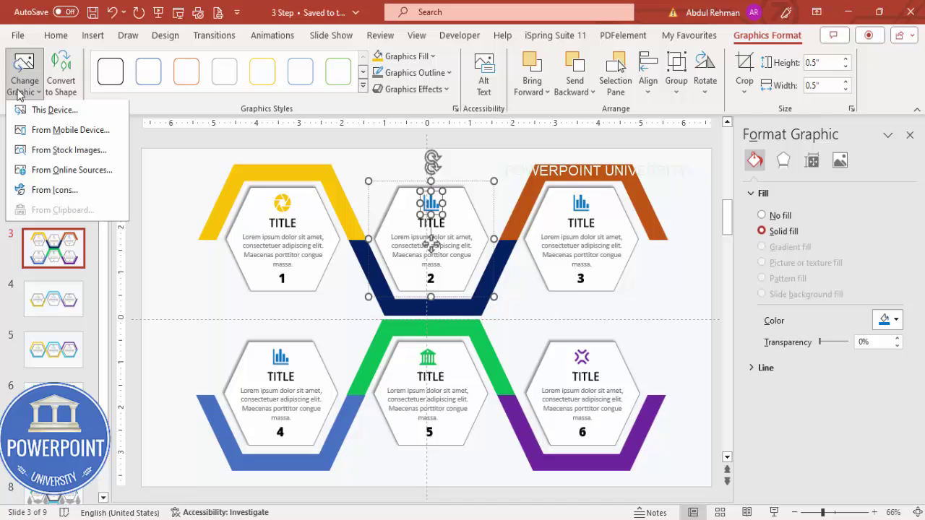
pyautogui.click(55, 191)
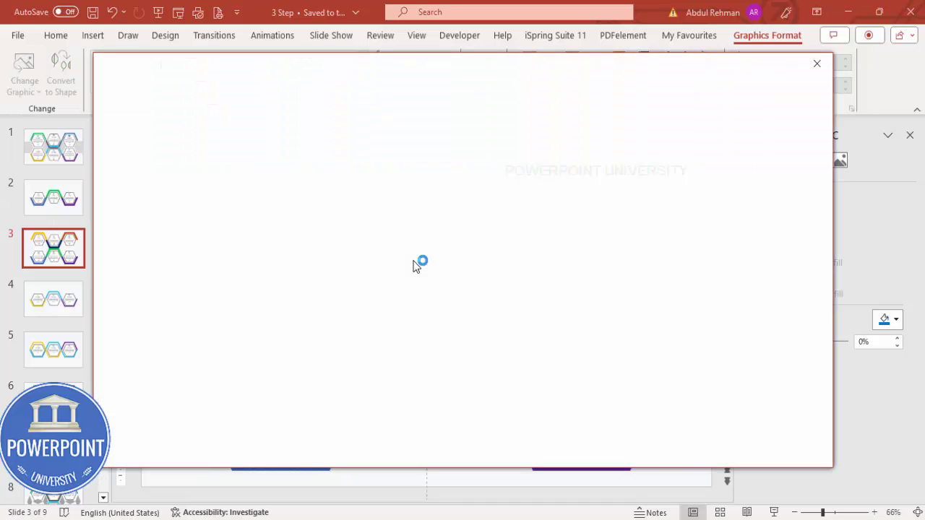
pyautogui.scroll(-3, 455, 308)
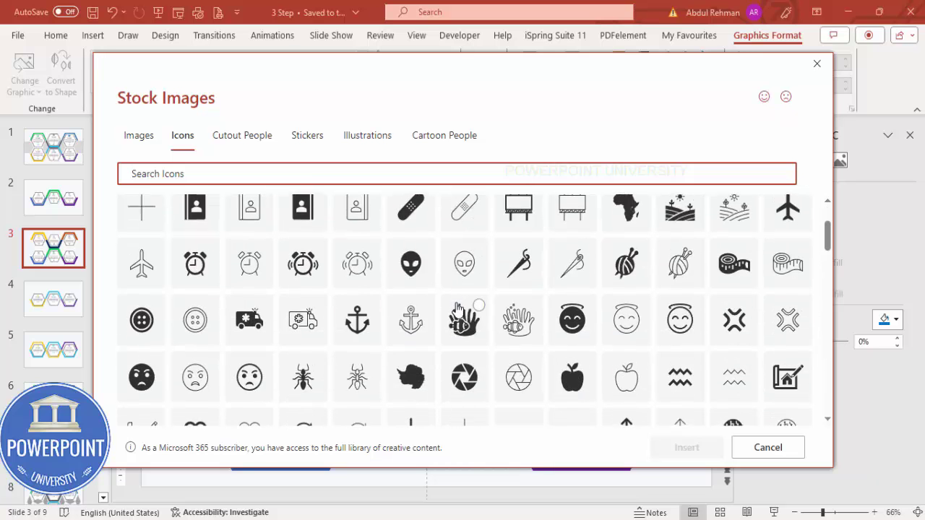
pyautogui.scroll(-10, 457, 309)
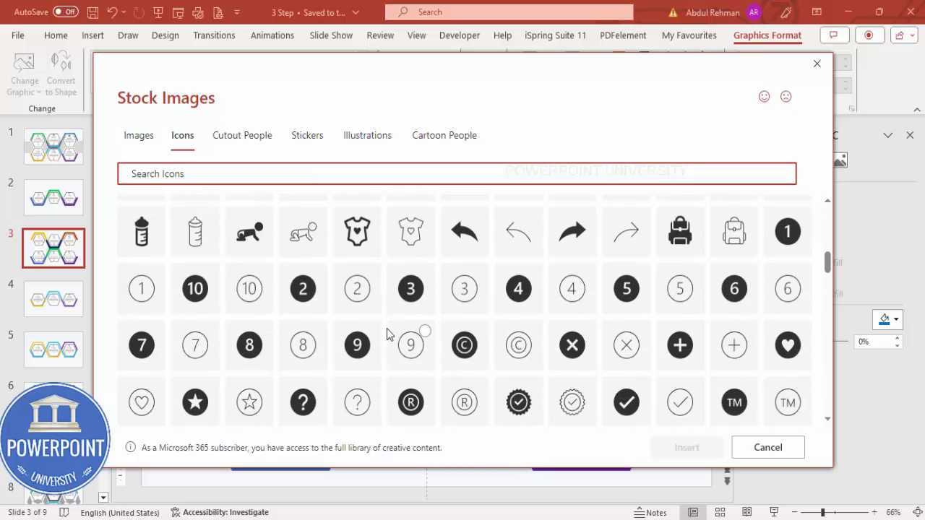
pyautogui.scroll(-3, 390, 332)
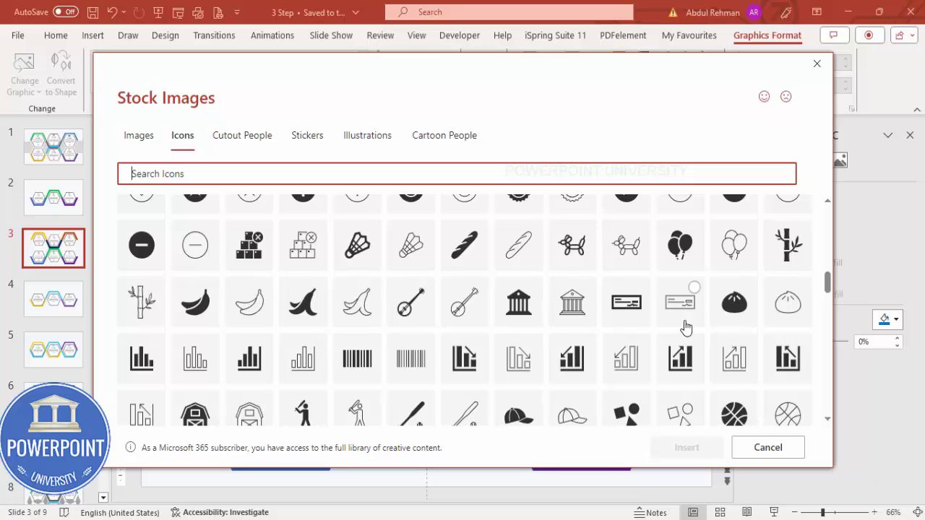
pyautogui.scroll(-1, 749, 334)
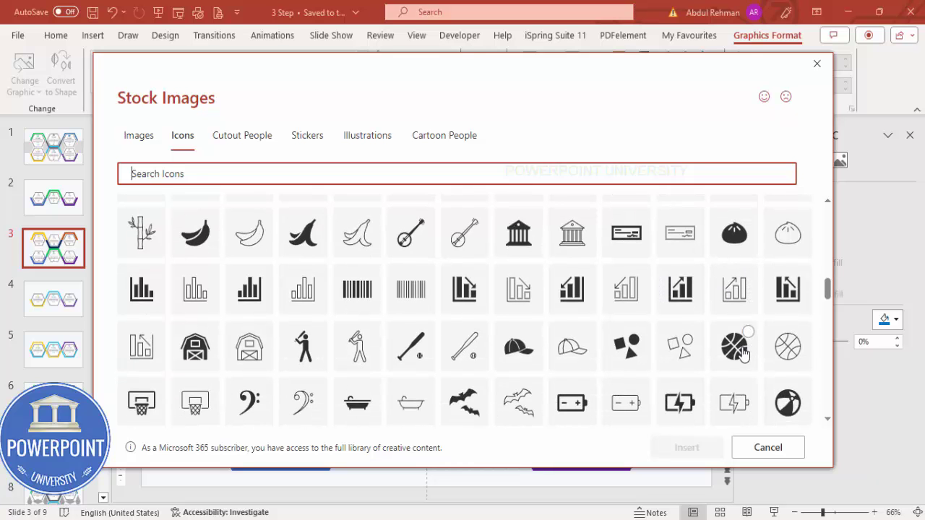
pyautogui.click(734, 347)
pyautogui.click(687, 445)
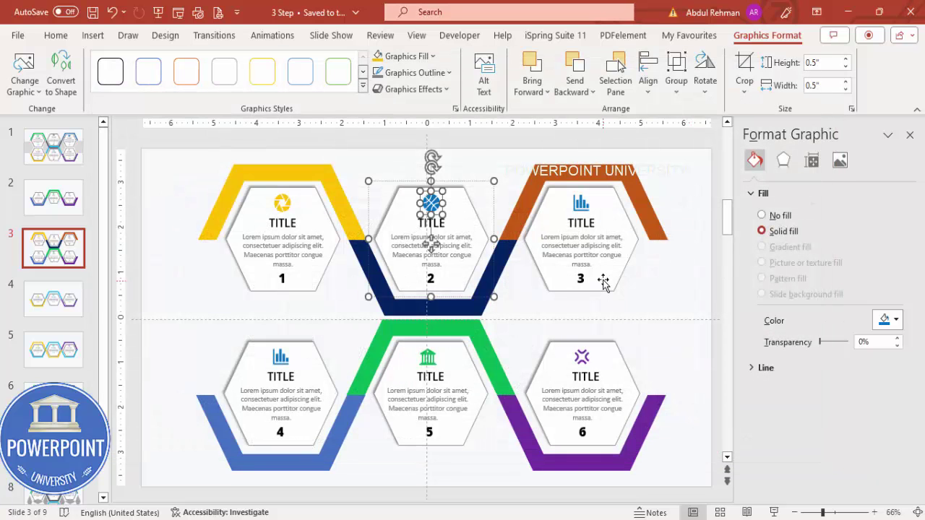
pyautogui.click(416, 56)
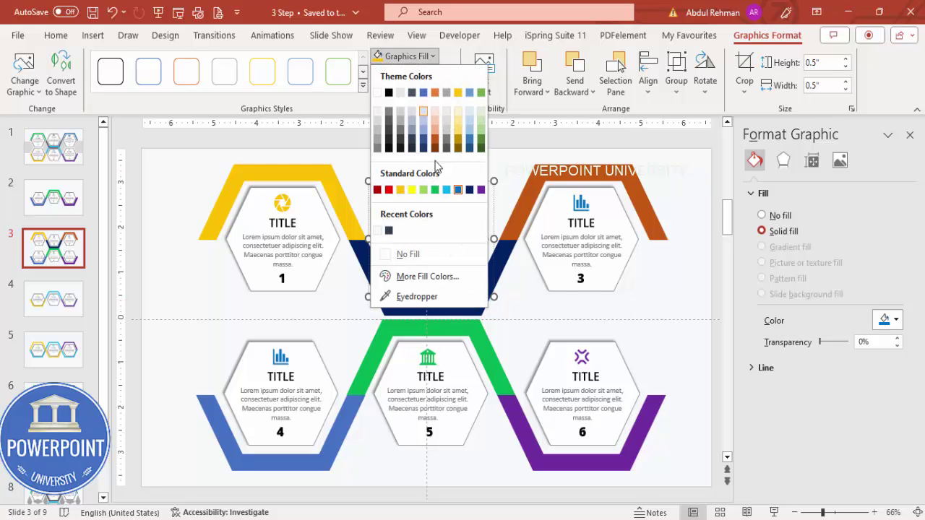
pyautogui.click(469, 190)
pyautogui.click(677, 300)
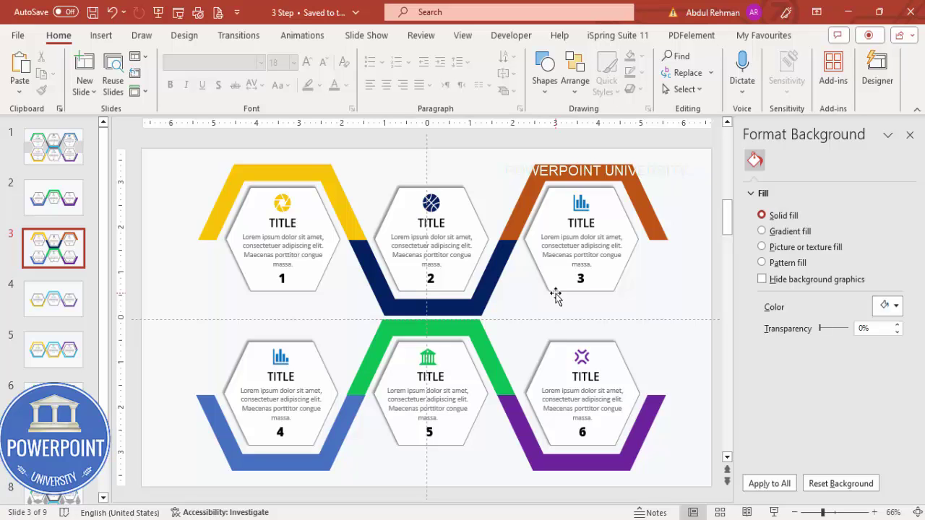
# Ungroup the top wave into its three separate segments with Ctrl+Shift+G.
pyautogui.click(307, 176)
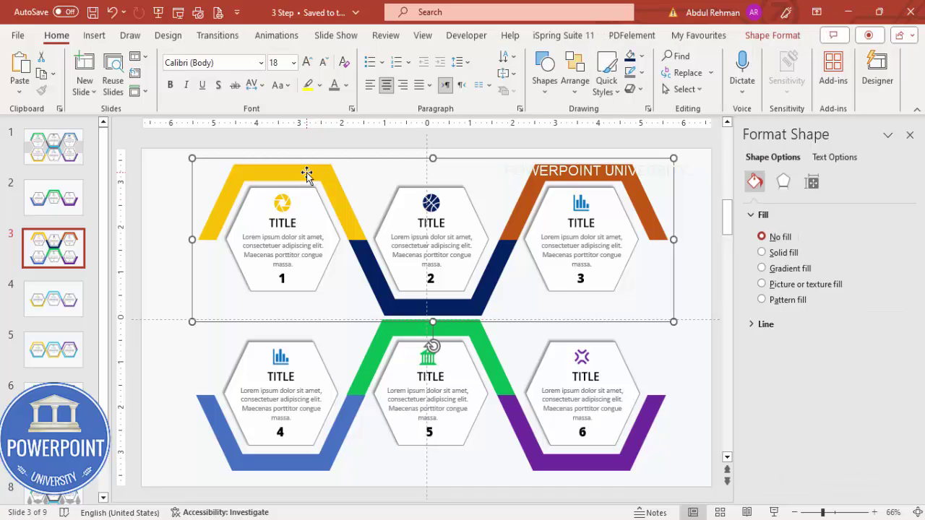
pyautogui.hotkey('ctrl', 'shift', 'g')
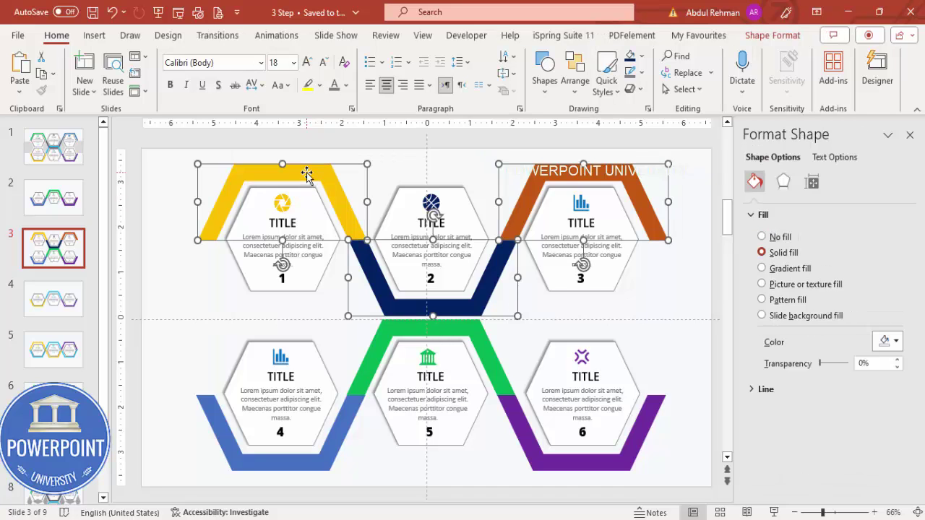
pyautogui.click(683, 265)
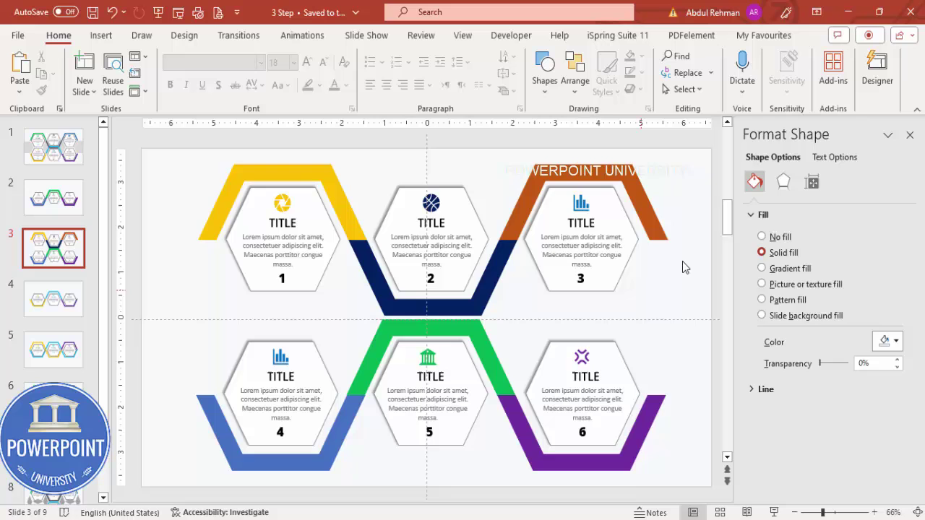
pyautogui.click(910, 135)
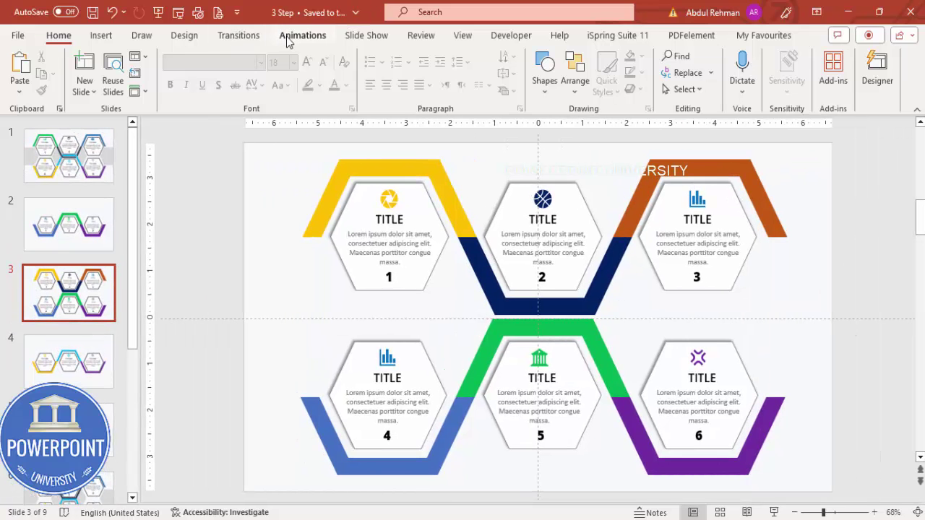
# Give the yellow upper-left segment a Wipe entrance from the left.
pyautogui.click(298, 36)
pyautogui.click(644, 57)
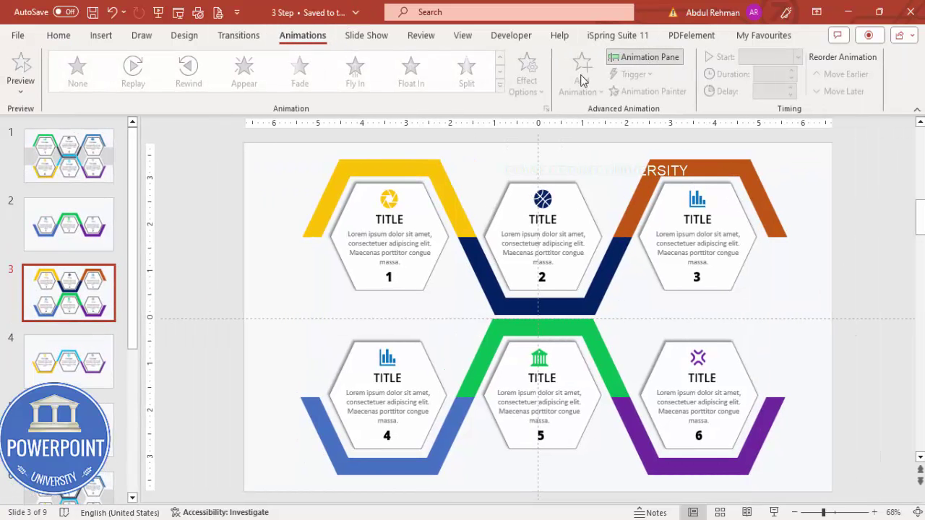
pyautogui.click(326, 165)
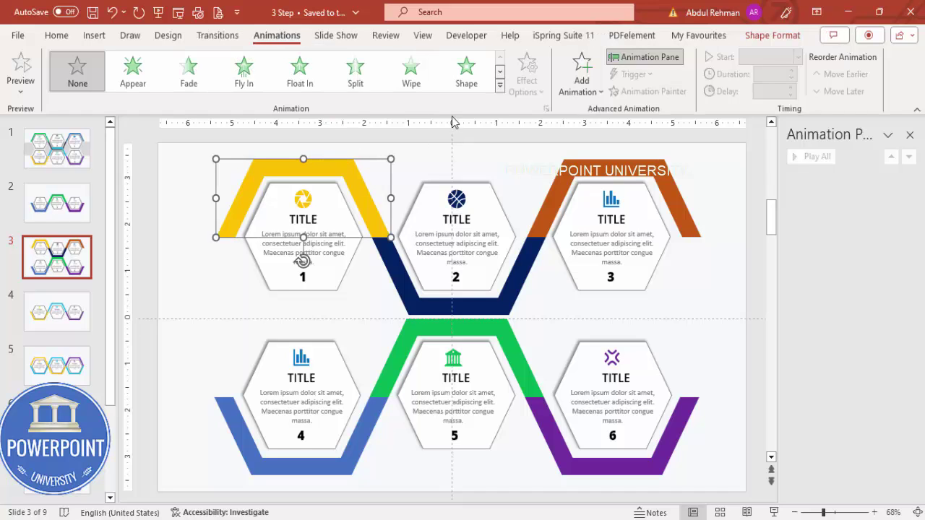
pyautogui.click(413, 78)
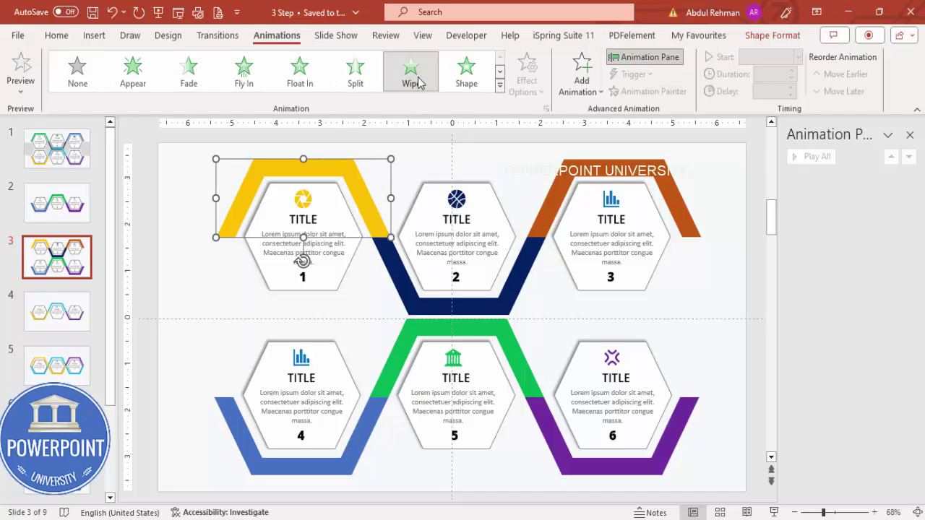
pyautogui.click(527, 83)
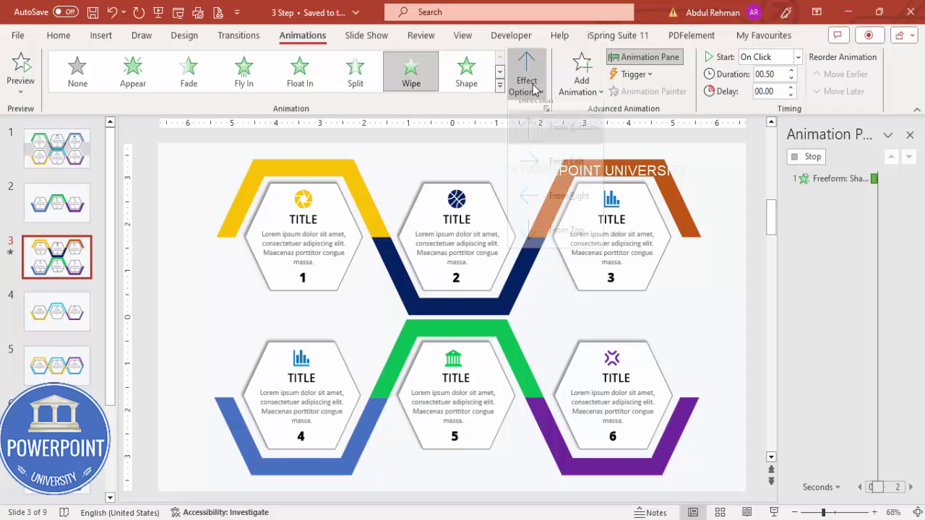
pyautogui.click(568, 174)
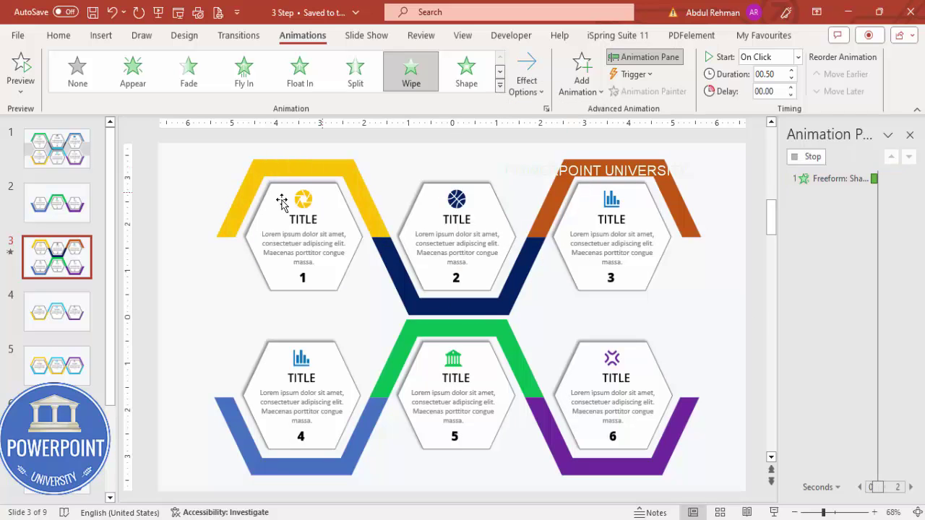
pyautogui.click(342, 204)
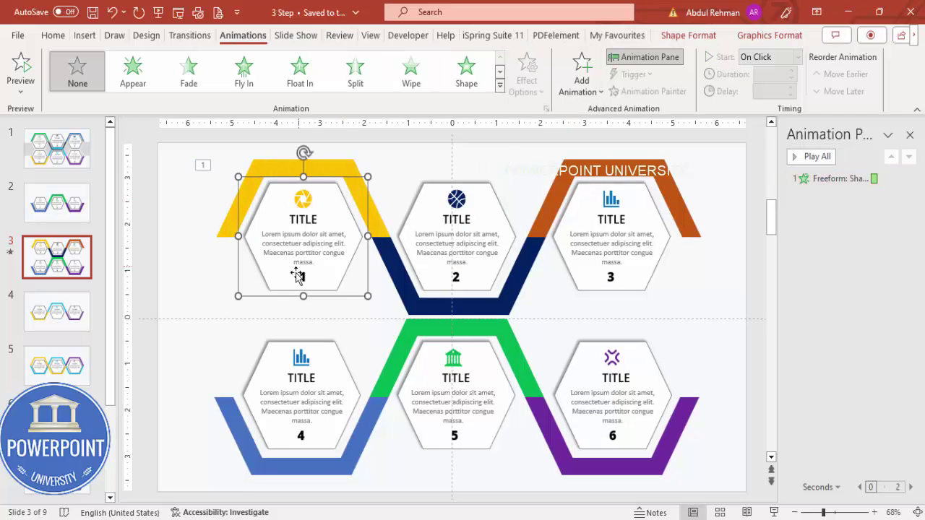
pyautogui.moveTo(328, 277); pyautogui.dragTo(339, 290)
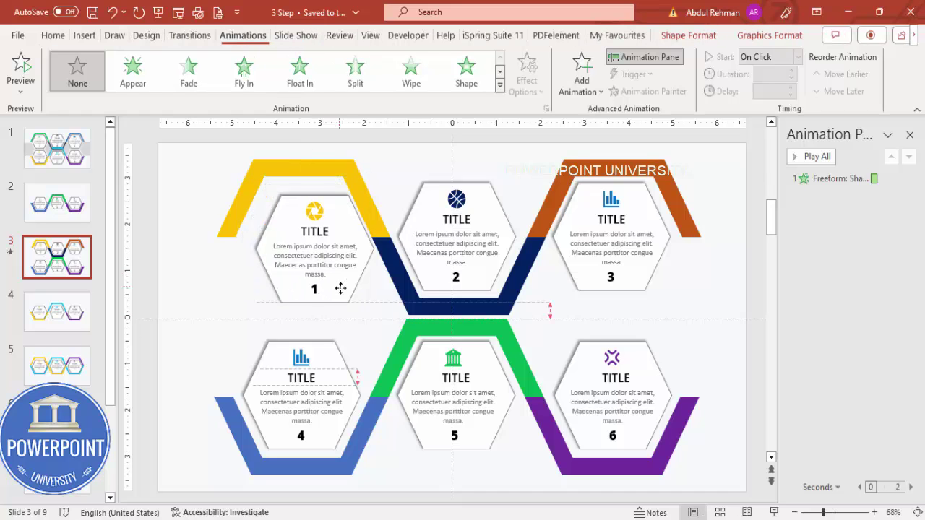
pyautogui.hotkey('ctrl', 'z')
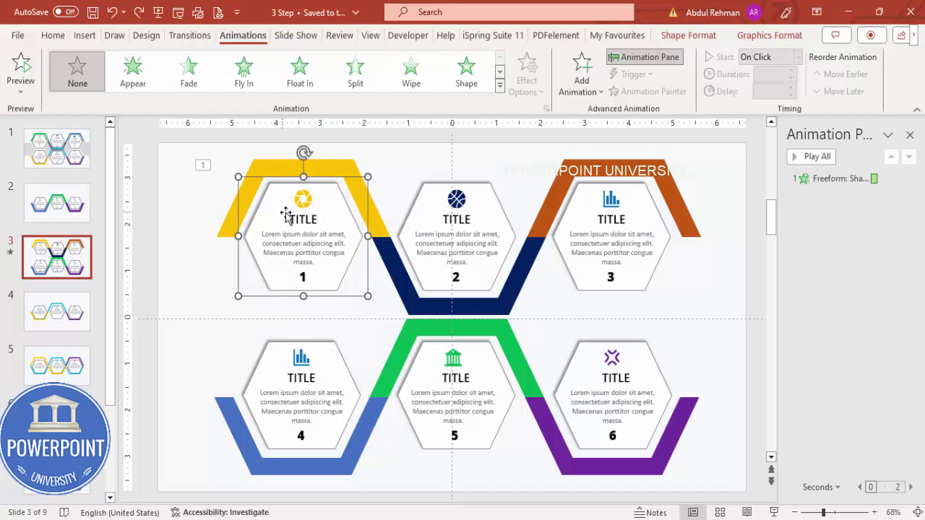
pyautogui.click(579, 83)
# Give card 1 a Basic Zoom entrance effect starting After Previous.
pyautogui.click(604, 419)
pyautogui.click(416, 327)
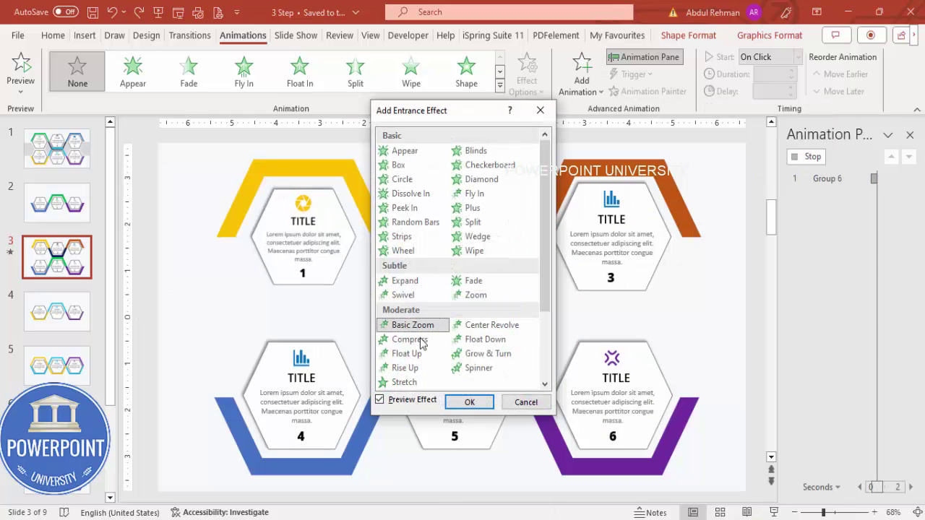
pyautogui.click(466, 402)
pyautogui.click(798, 56)
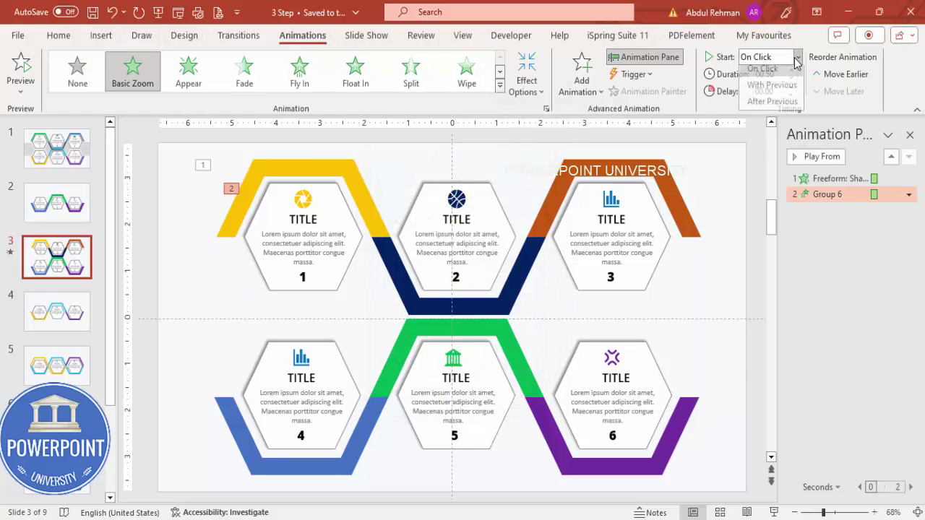
pyautogui.click(772, 107)
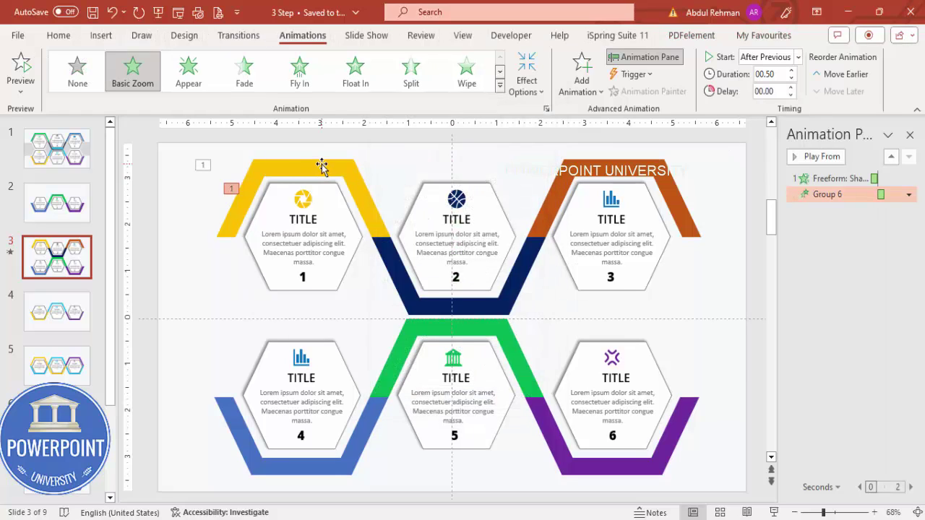
# Copy the yellow segment's Wipe to the navy segment and card 1's zoom to card 2.
pyautogui.click(322, 166)
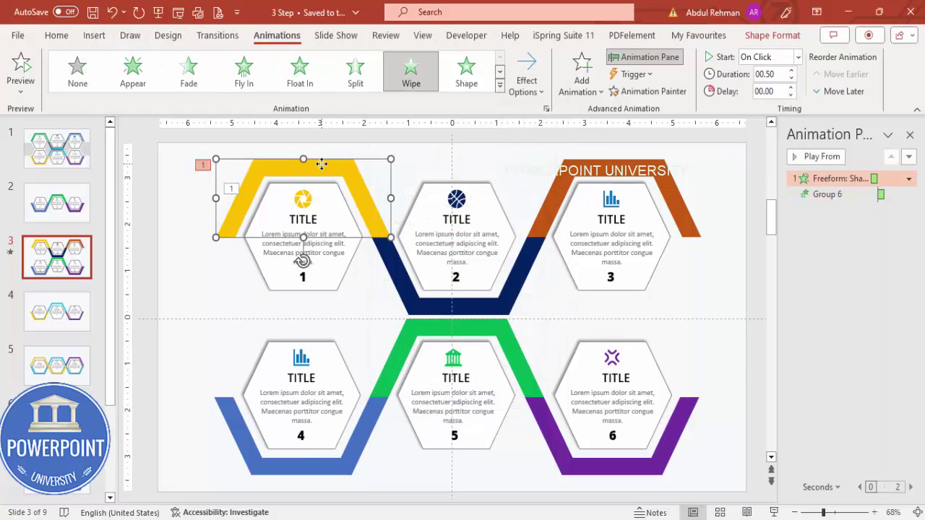
pyautogui.click(671, 100)
pyautogui.click(522, 284)
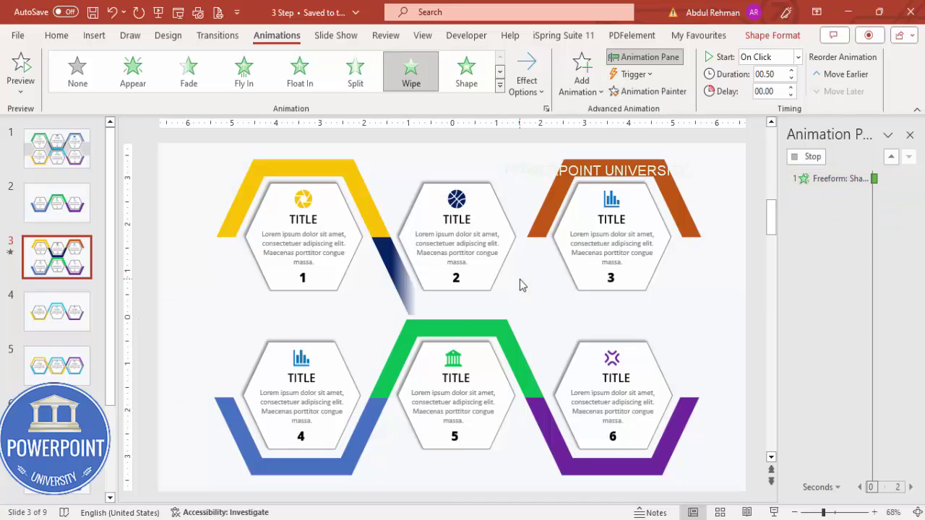
pyautogui.click(351, 216)
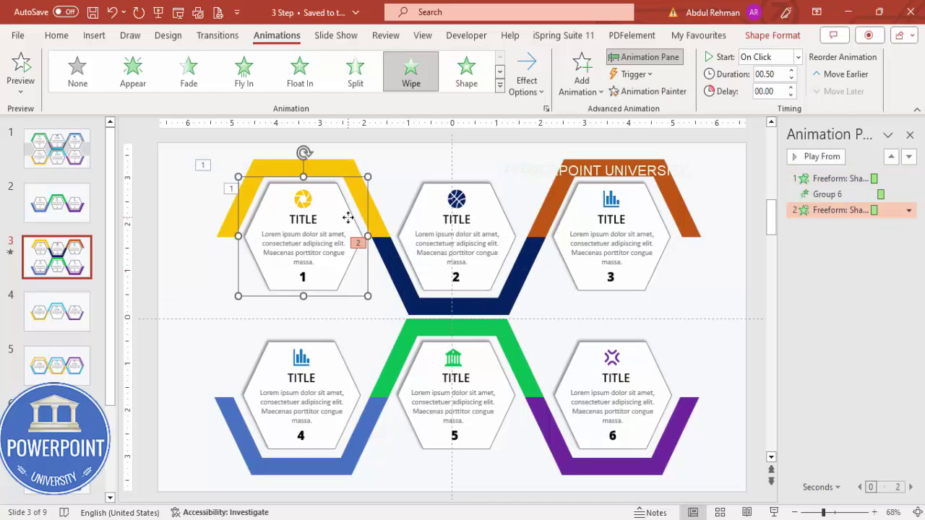
pyautogui.click(489, 202)
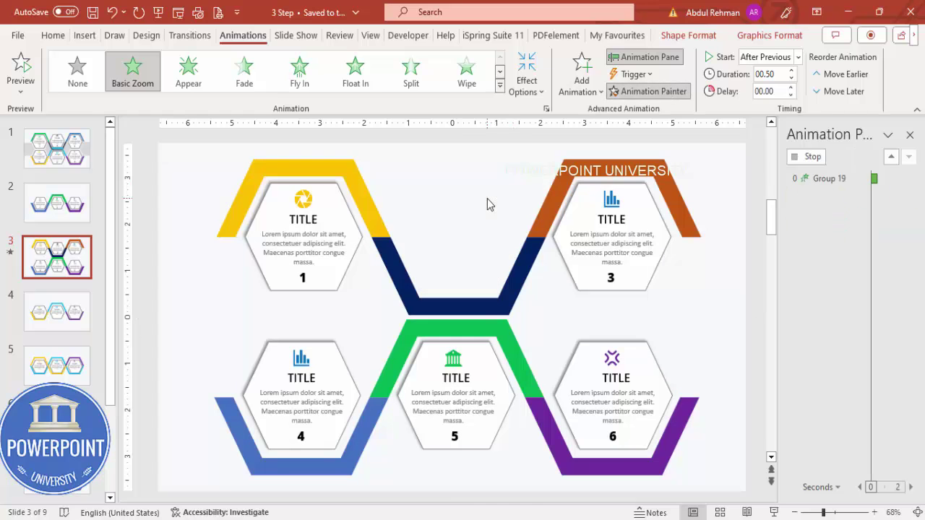
# Copy the Wipe to the orange segment and the zoom to card 3, then preview all animations.
pyautogui.click(527, 262)
pyautogui.click(649, 92)
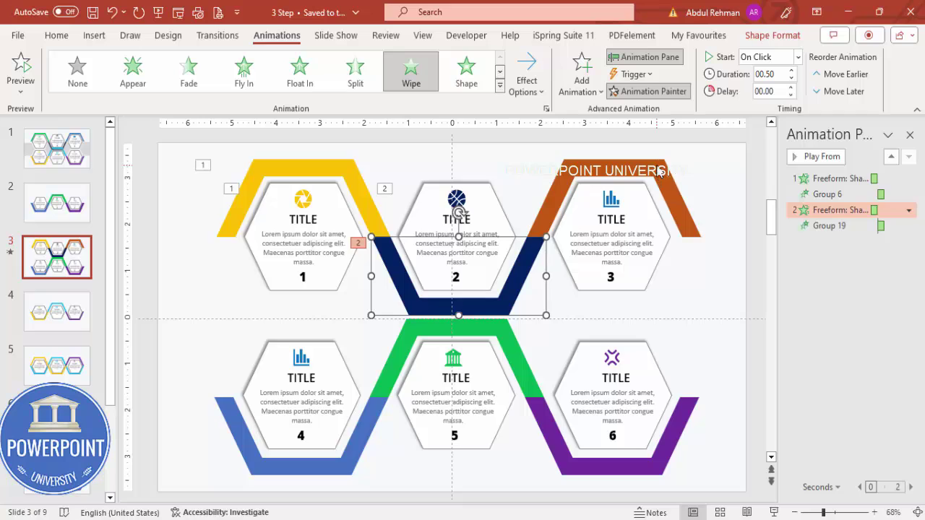
pyautogui.click(663, 174)
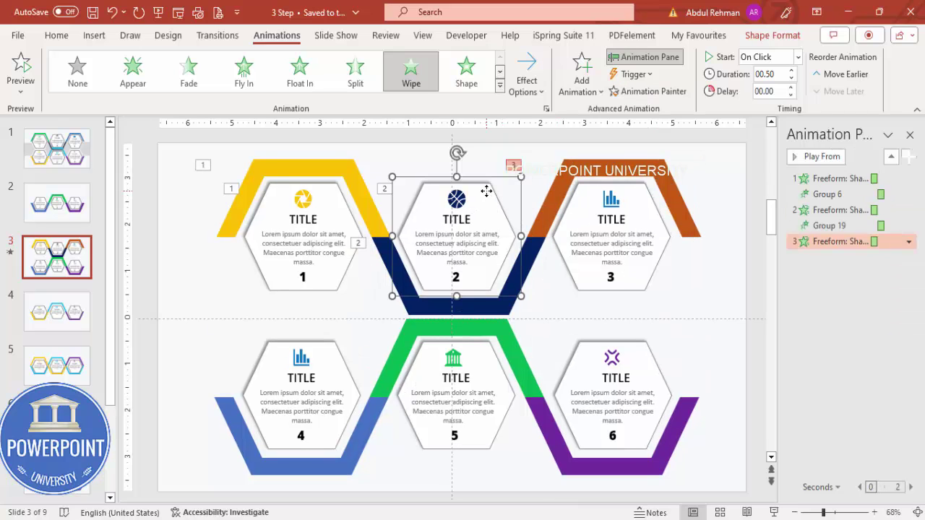
pyautogui.click(649, 92)
pyautogui.click(649, 226)
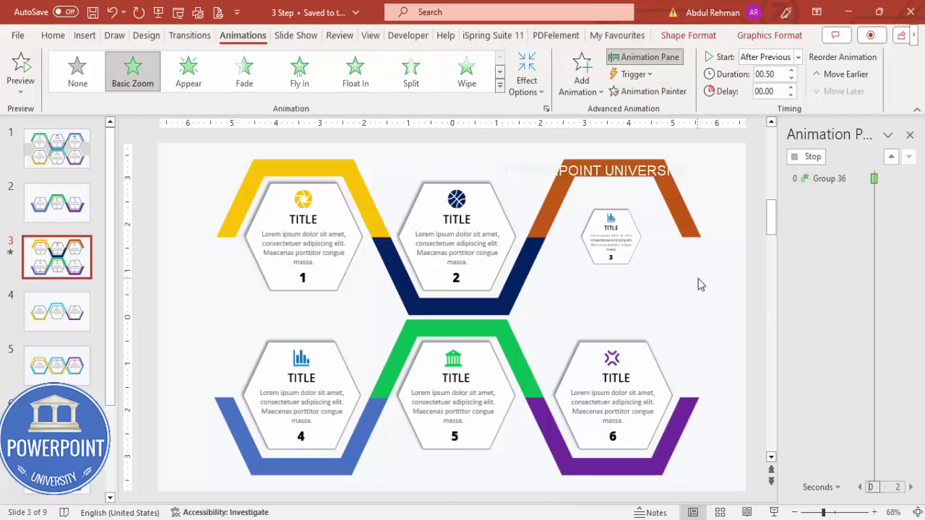
pyautogui.click(704, 200)
pyautogui.click(795, 162)
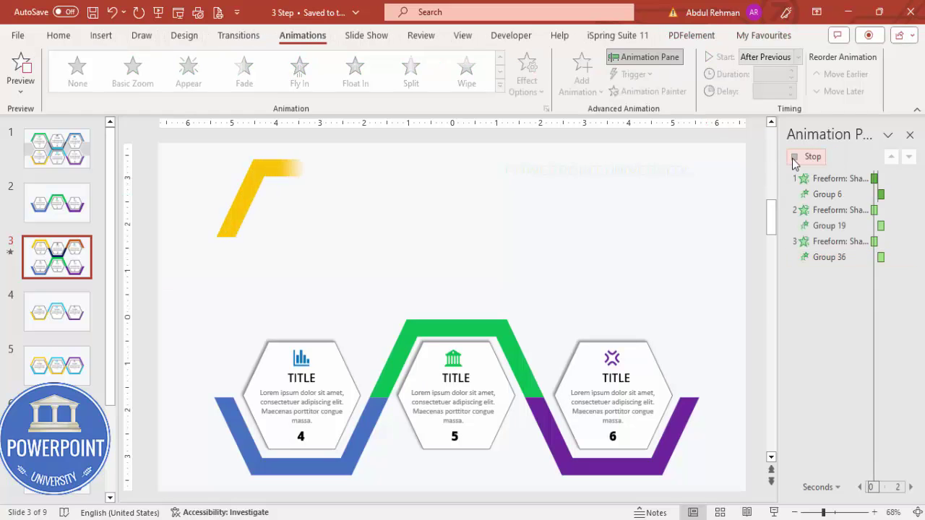